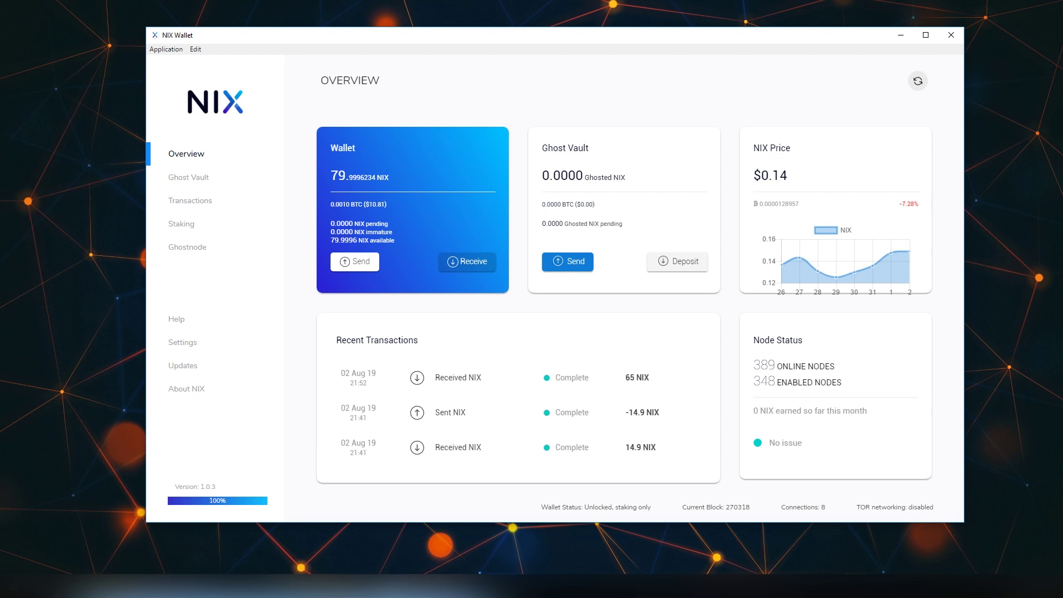
Switch to the NIX Platform website and scroll through its home page.
click(291, 592)
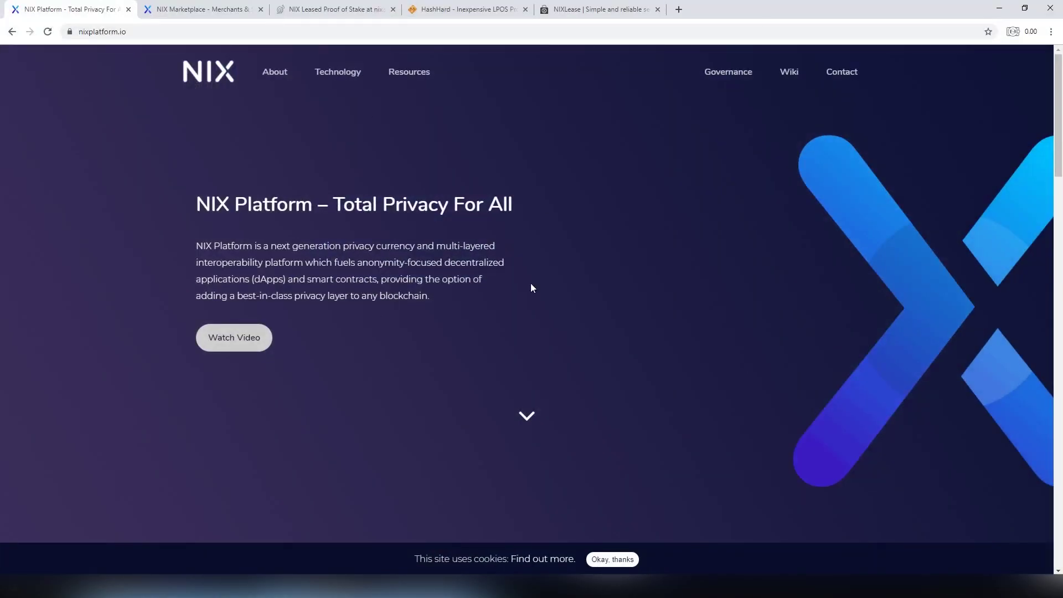
scroll(202, 107, down, 2)
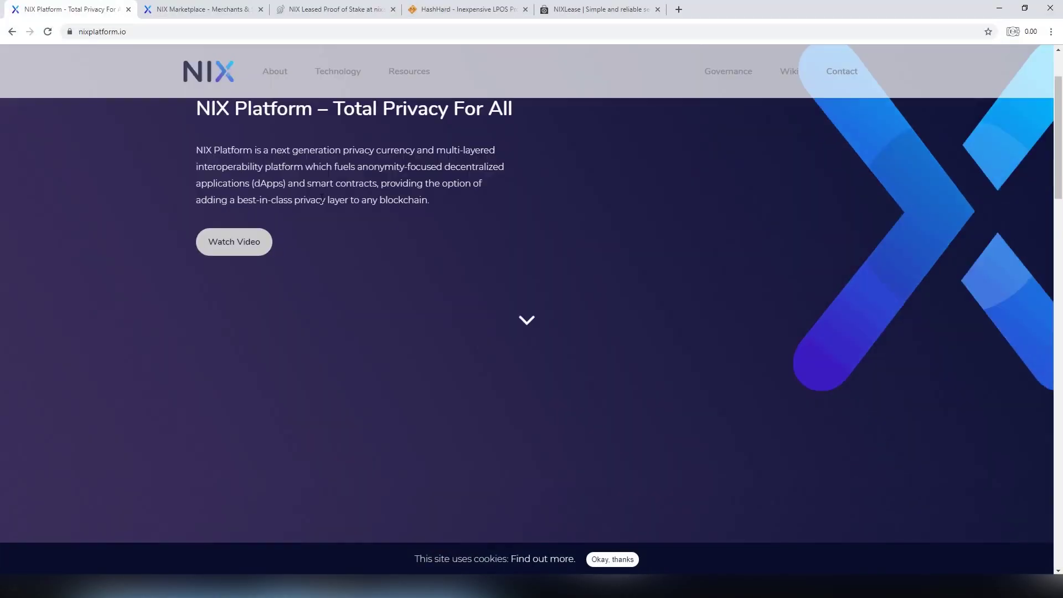
scroll(378, 274, down, 8)
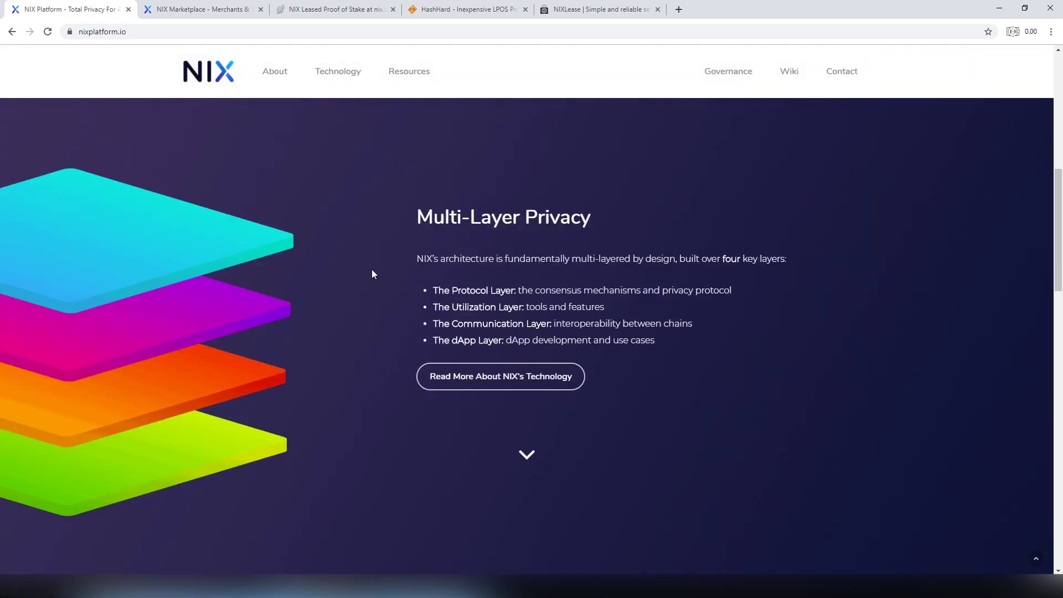
scroll(371, 269, up, 9)
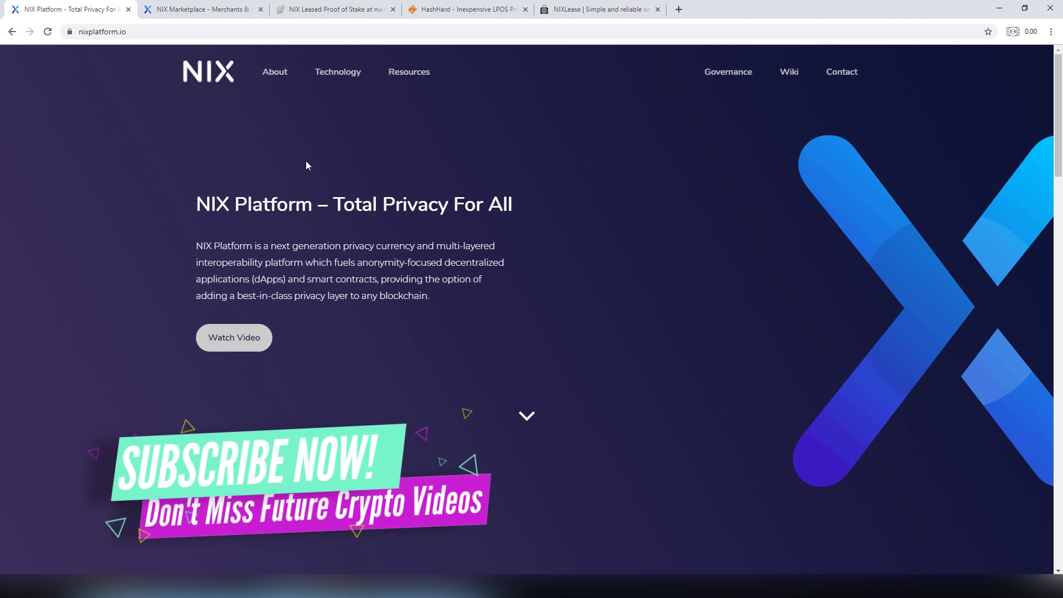
Open Marketplace from the Resources menu and browse the NIX Merchandise listings.
mouse_move(322, 72)
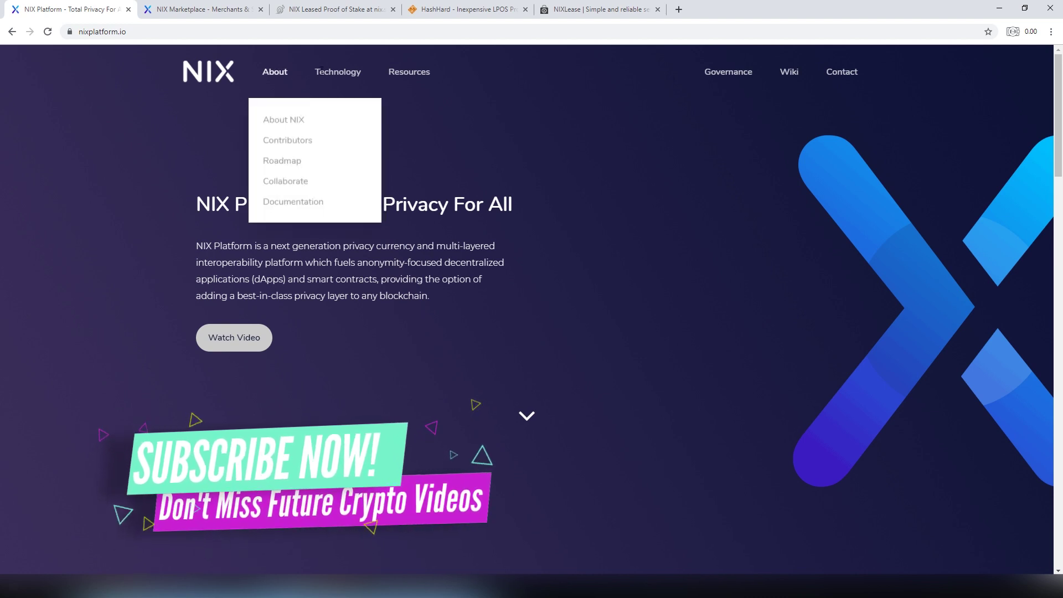
mouse_move(409, 72)
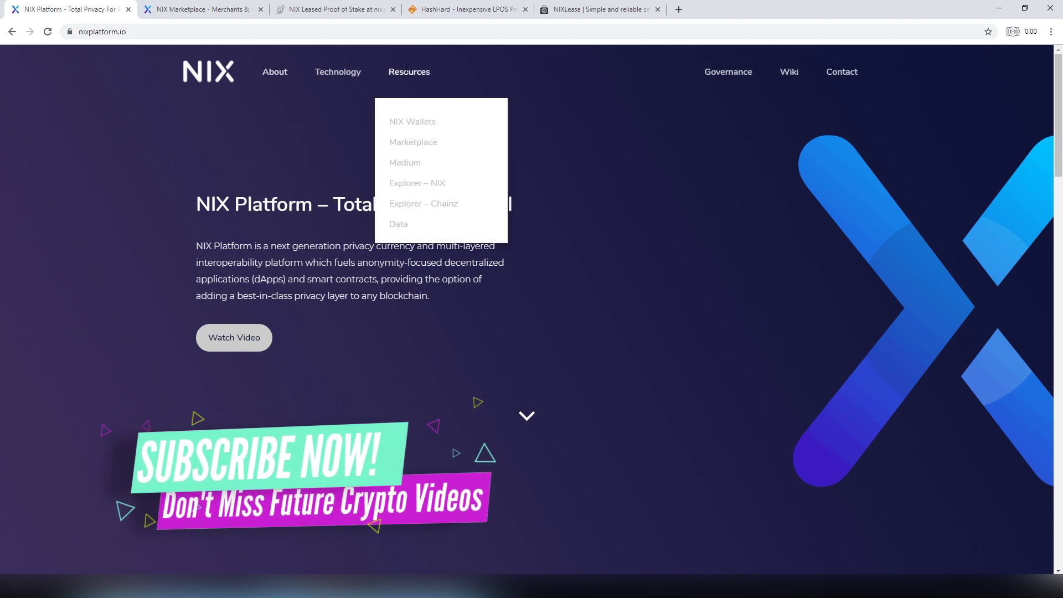
click(426, 143)
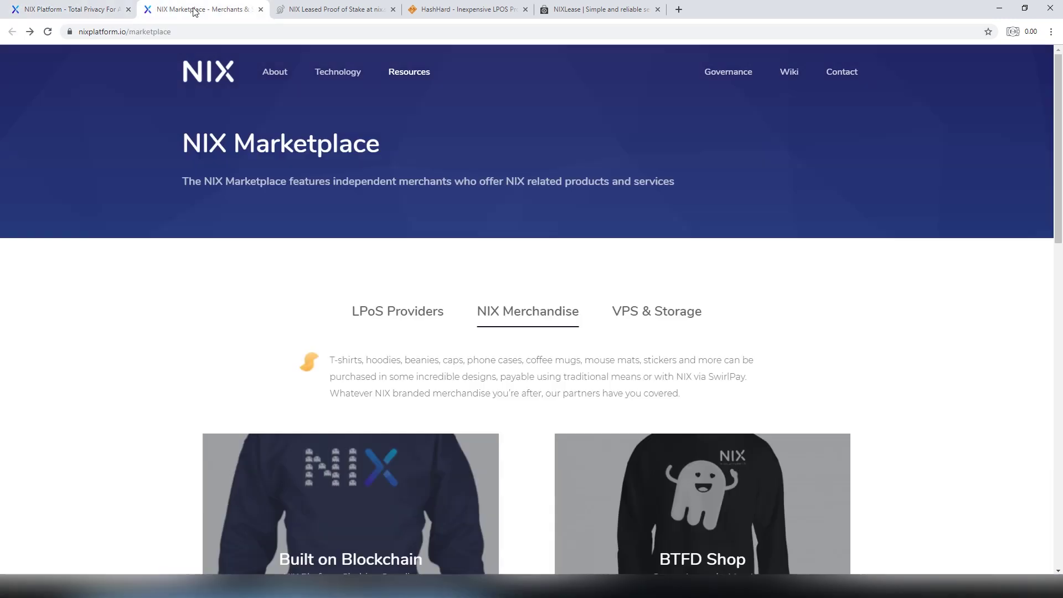
click(399, 312)
click(555, 311)
scroll(458, 334, down, 5)
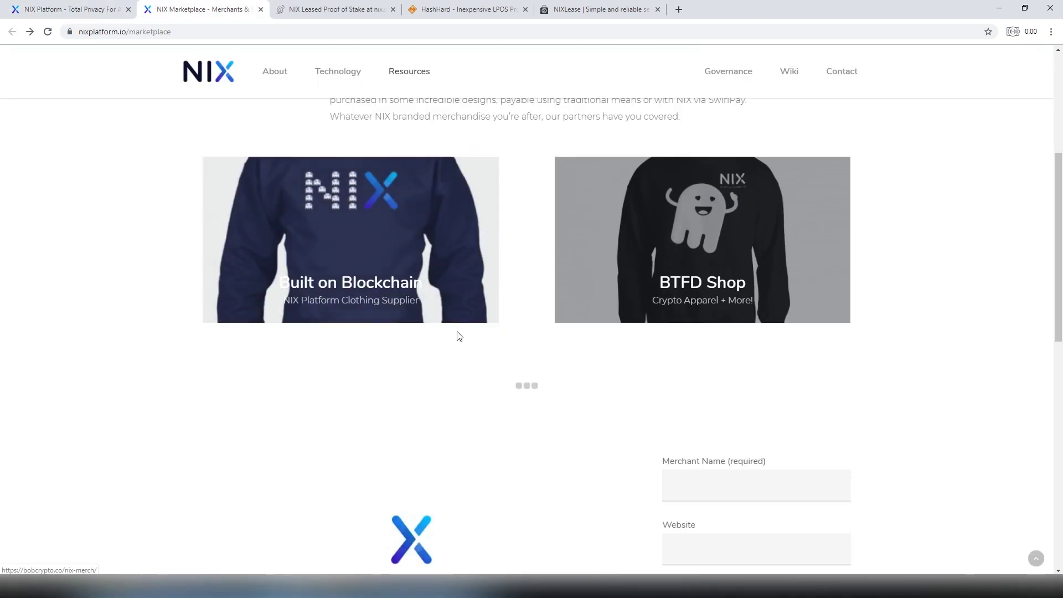
scroll(662, 306, up, 1)
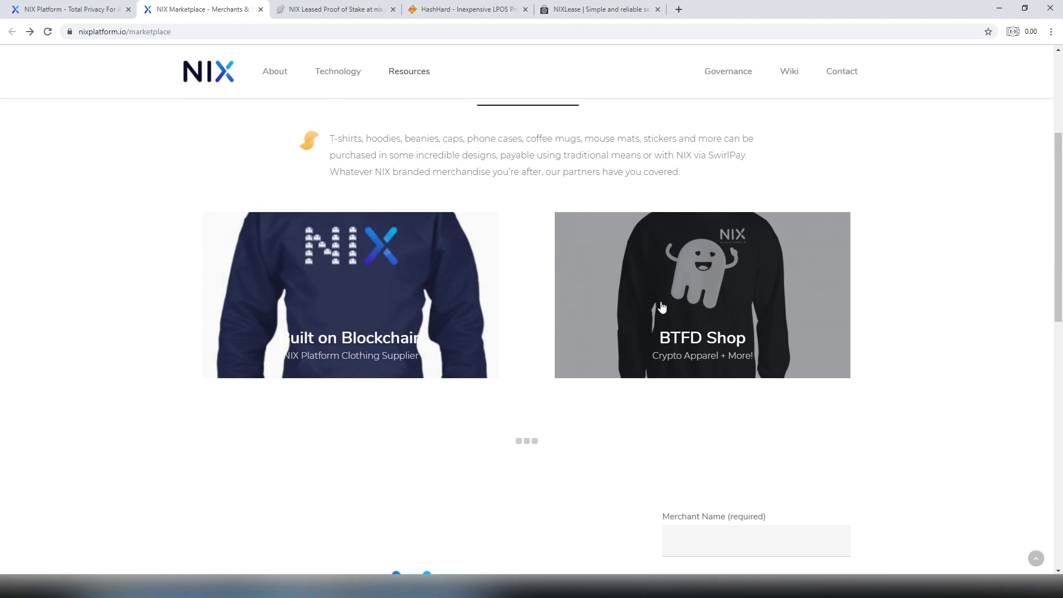
scroll(487, 332, up, 2)
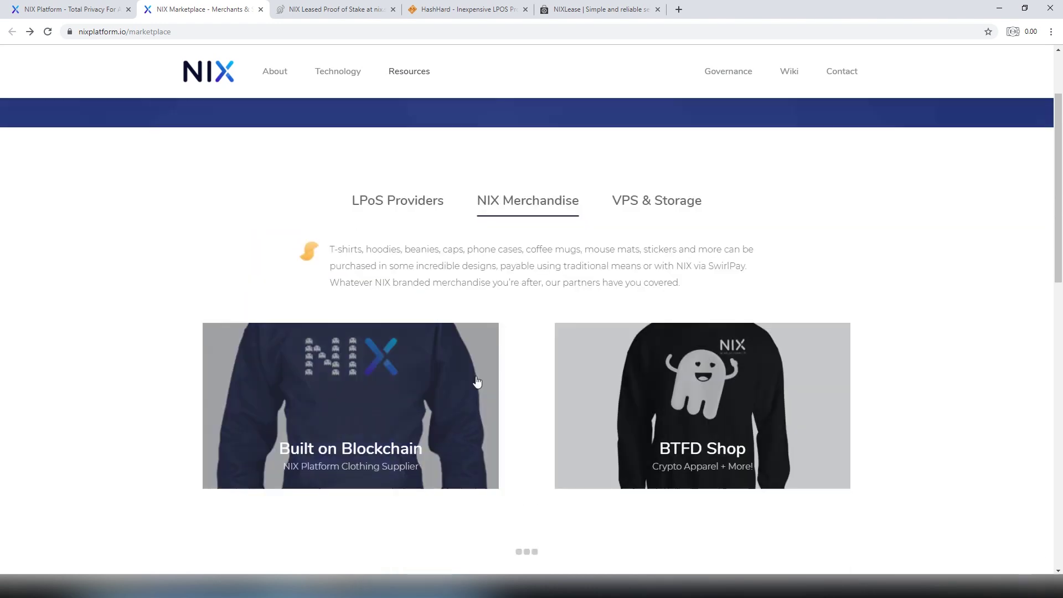
Show the LPoS Providers listing and check Crypto Sharks' 10% service fee.
click(401, 207)
scroll(391, 274, down, 2)
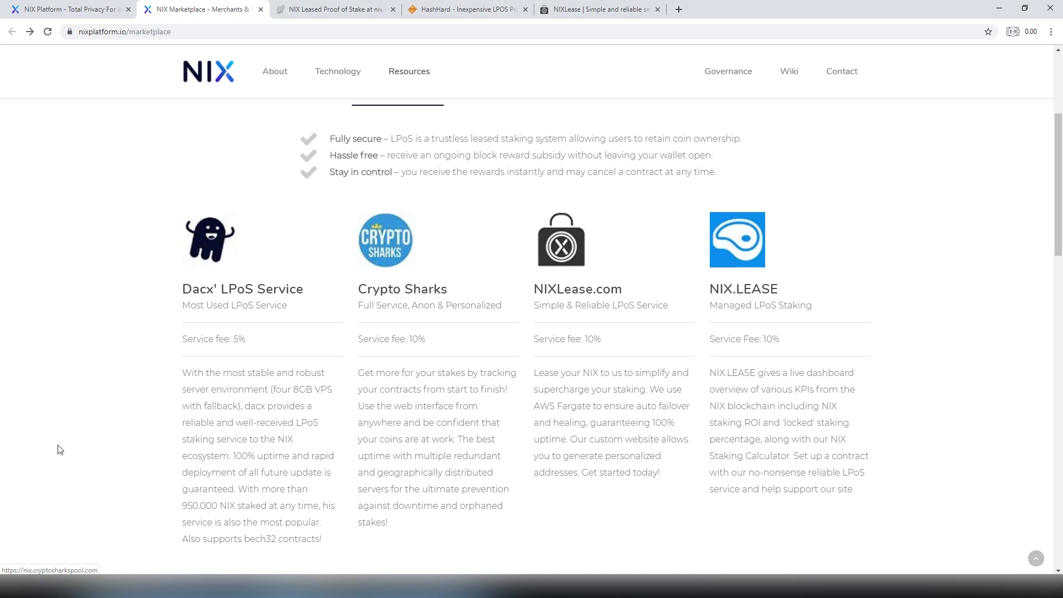
scroll(427, 288, down, 4)
scroll(424, 361, up, 4)
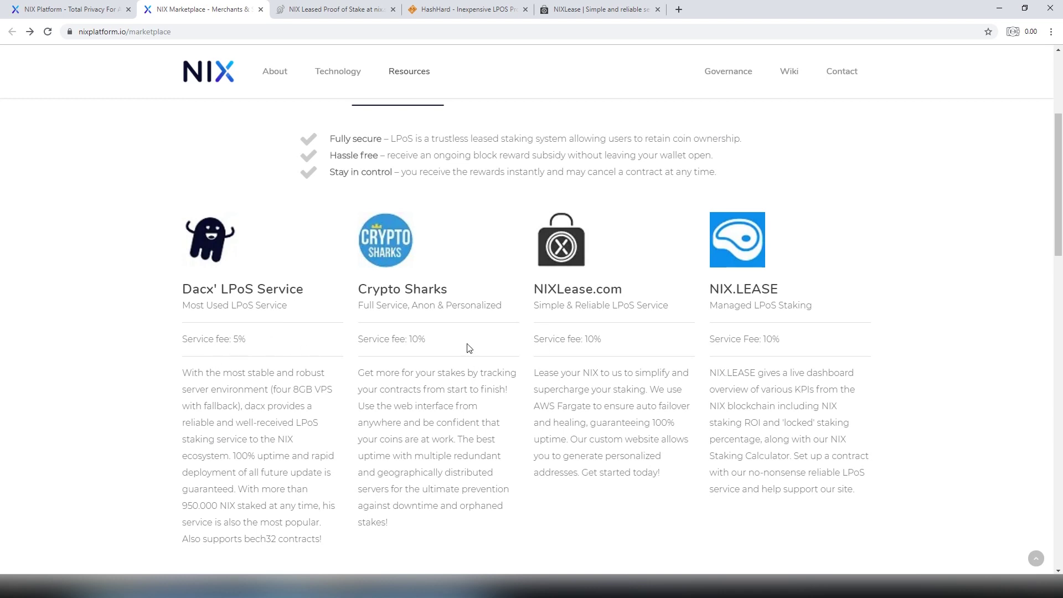
scroll(468, 349, down, 1)
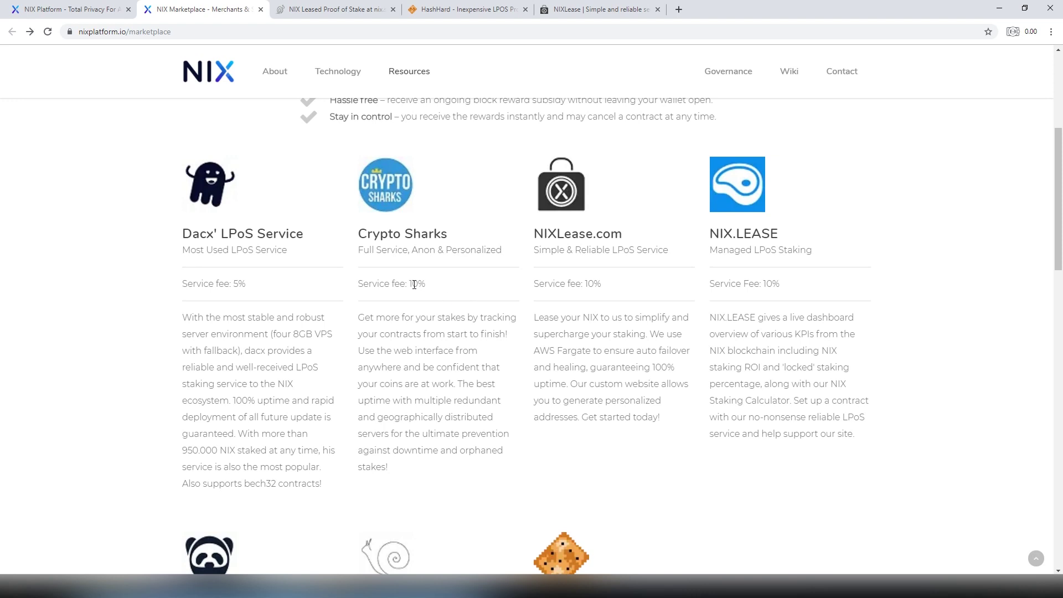
drag(412, 284, 444, 296)
click(446, 299)
Scroll through the remaining providers' fees and switch back to NIX Wallet.
scroll(446, 300, down, 1)
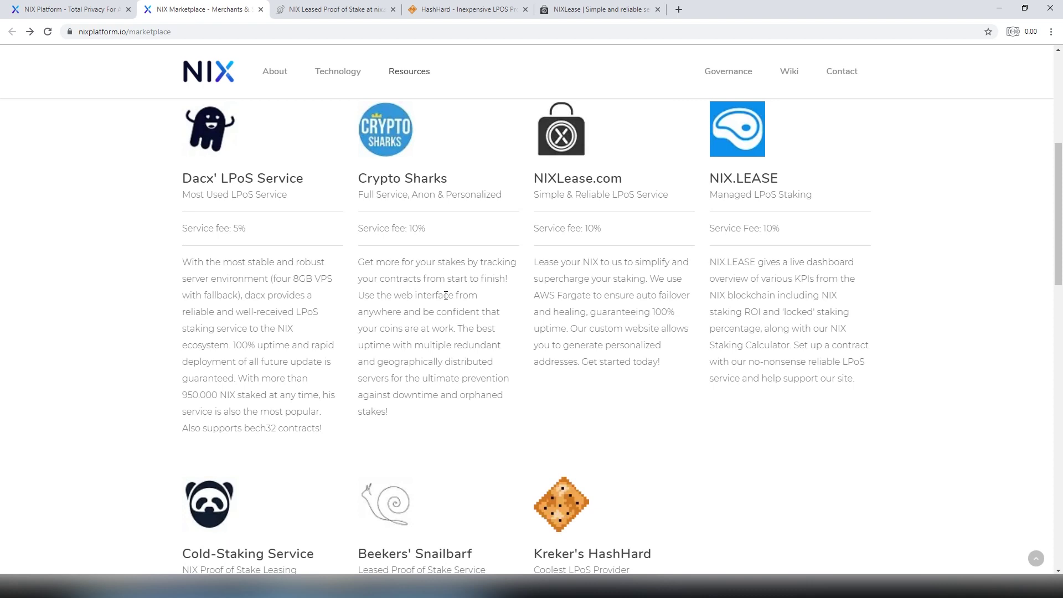
scroll(553, 438, down, 5)
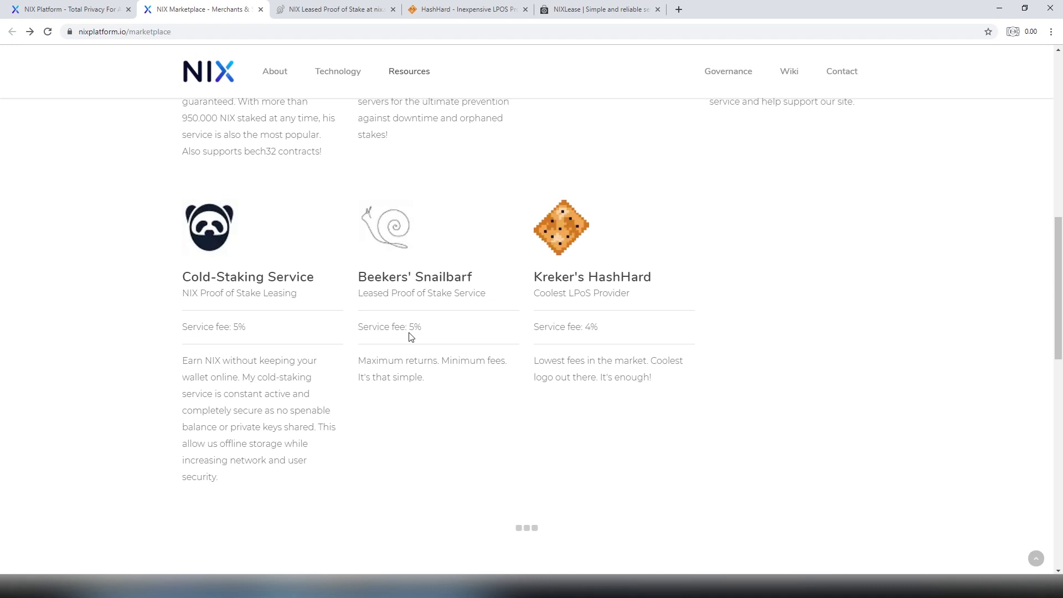
scroll(365, 308, up, 4)
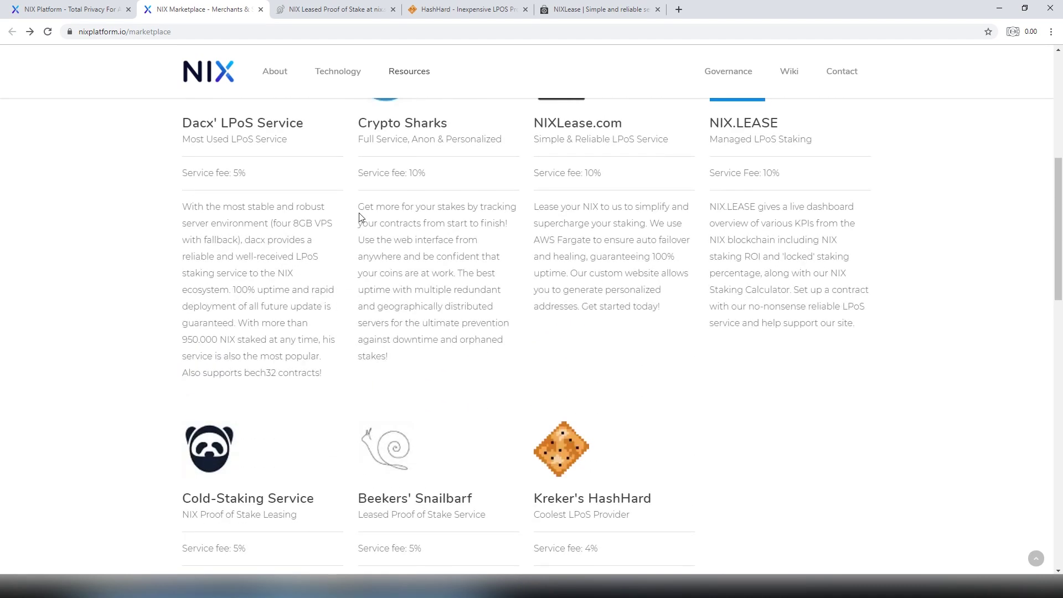
scroll(370, 241, up, 3)
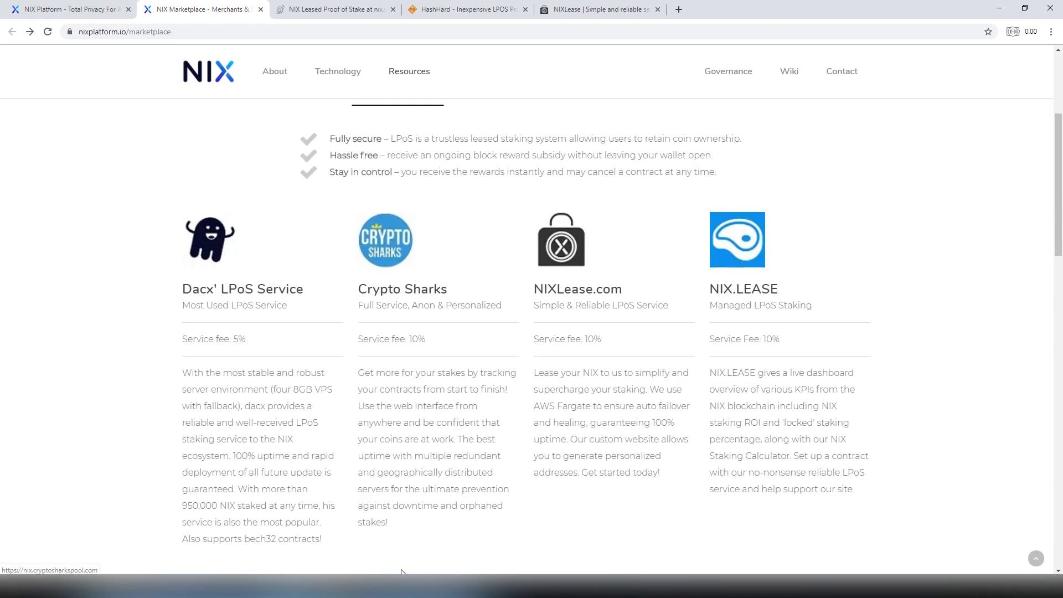
key(alt+Tab)
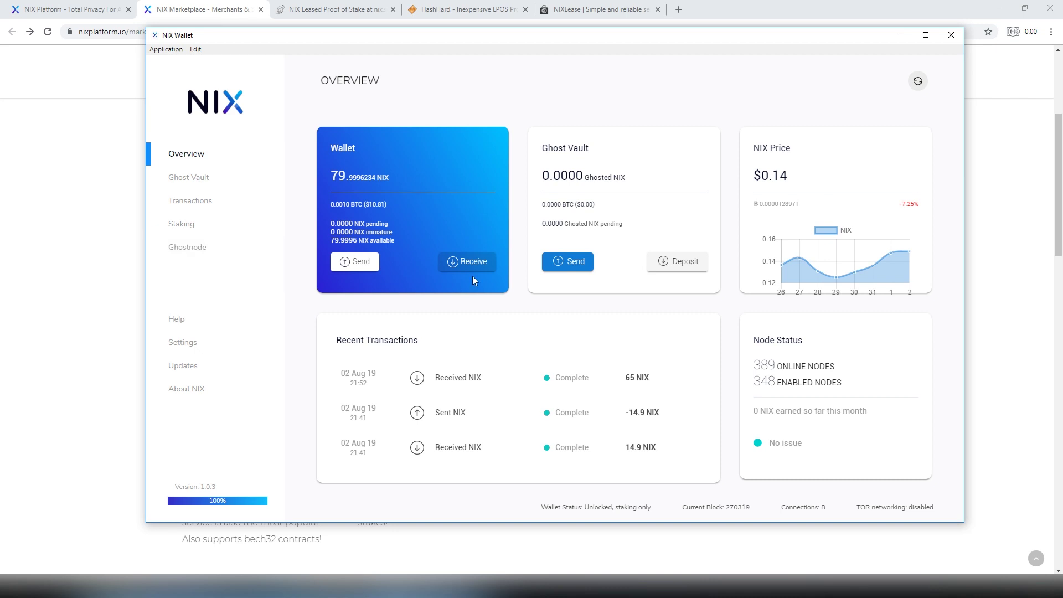
click(222, 228)
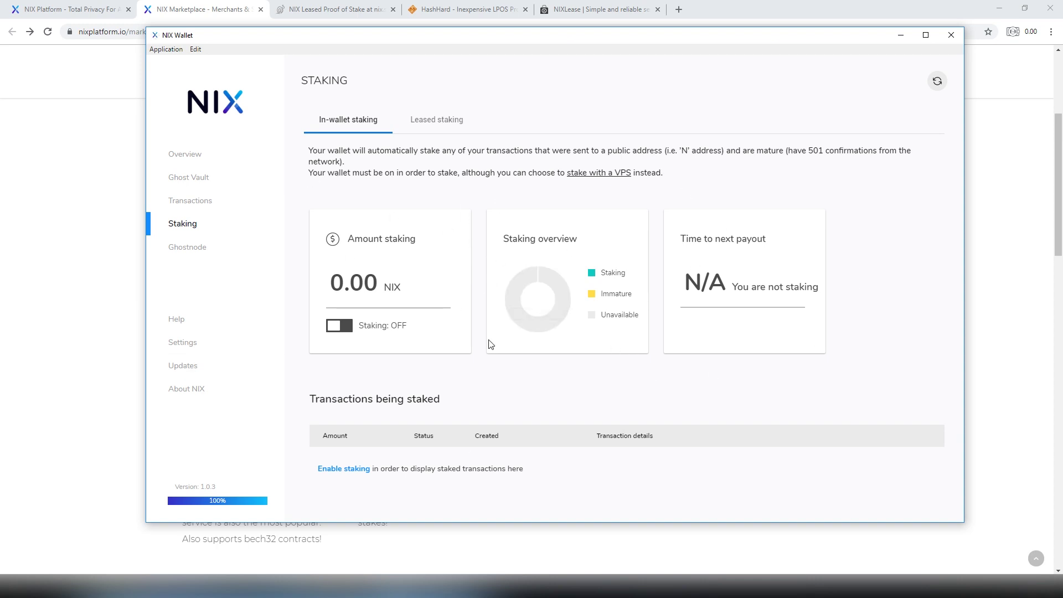
click(424, 117)
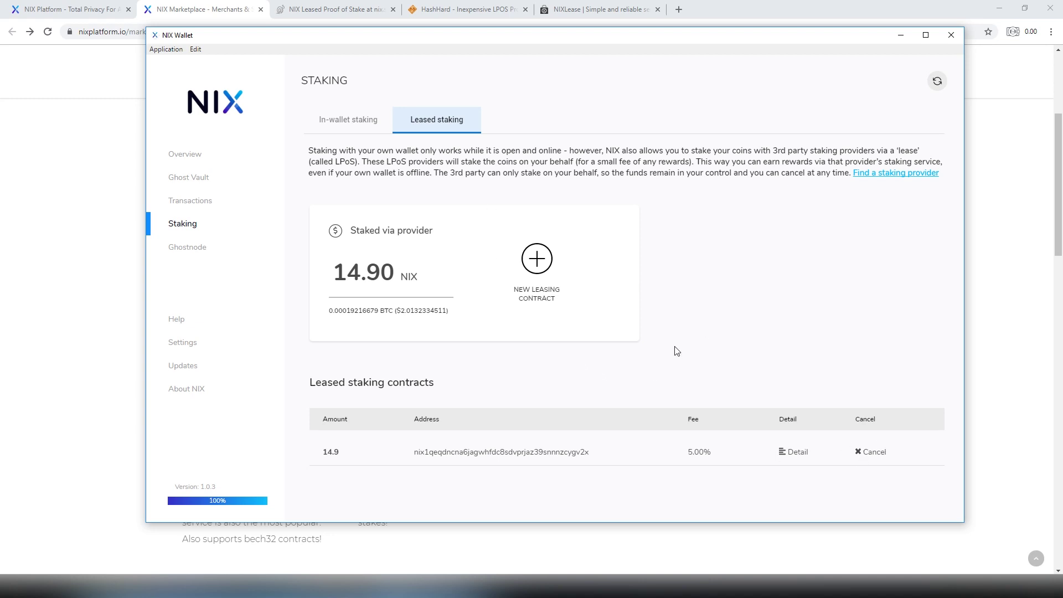
click(803, 453)
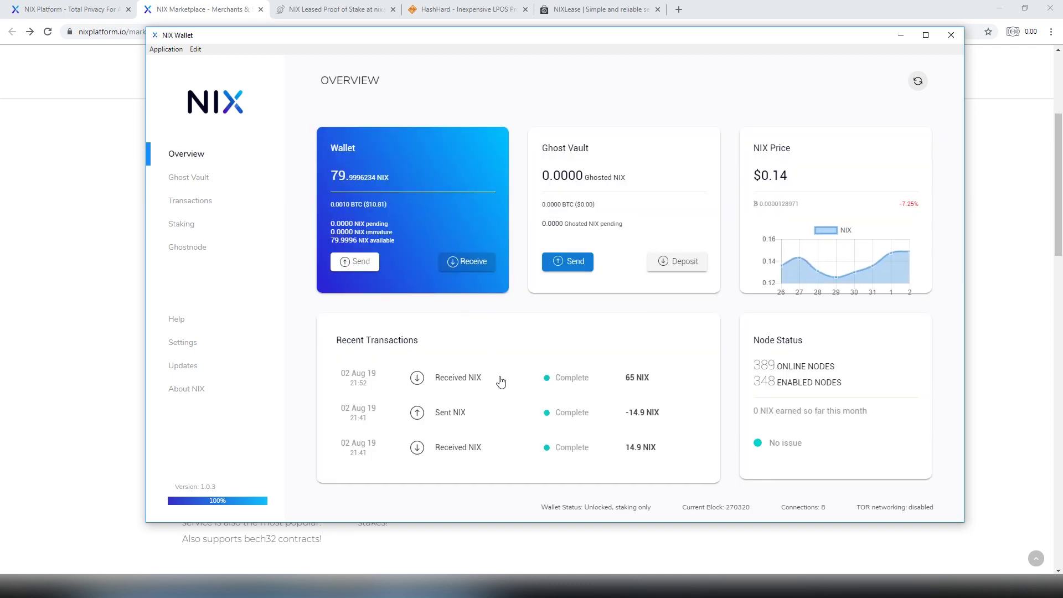
Inspect the 14.9 NIX sent transaction's details, showing 35 confirmations.
click(490, 415)
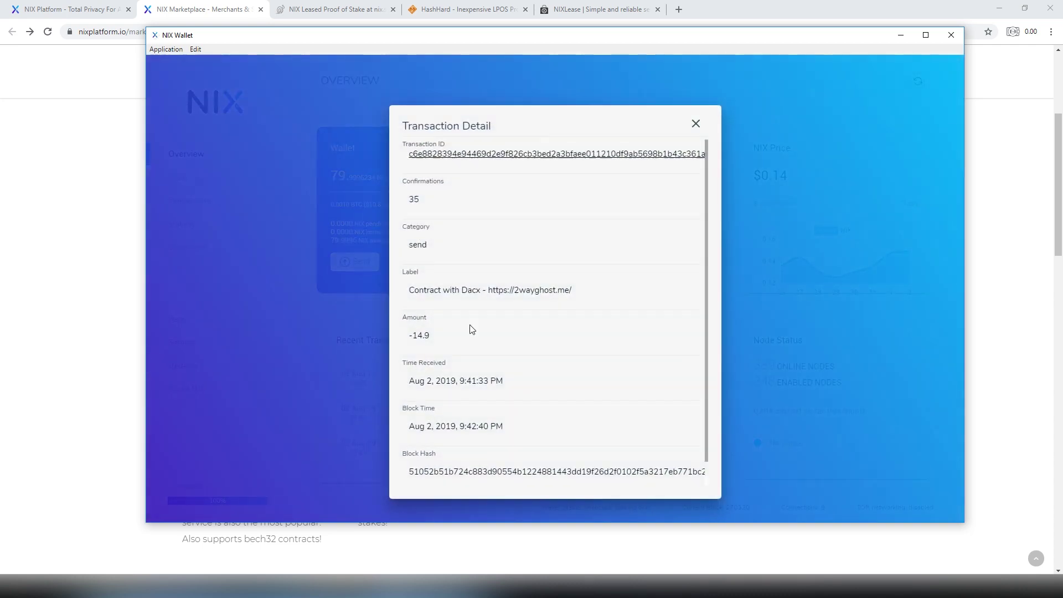
mouse_move(415, 200)
mouse_down()
mouse_move(428, 205)
mouse_move(409, 200)
mouse_up()
click(428, 203)
scroll(529, 257, down, 1)
scroll(504, 260, up, 1)
click(589, 103)
Start a new contract under Staking > Leased staking and return to the Marketplace page.
click(254, 231)
click(432, 119)
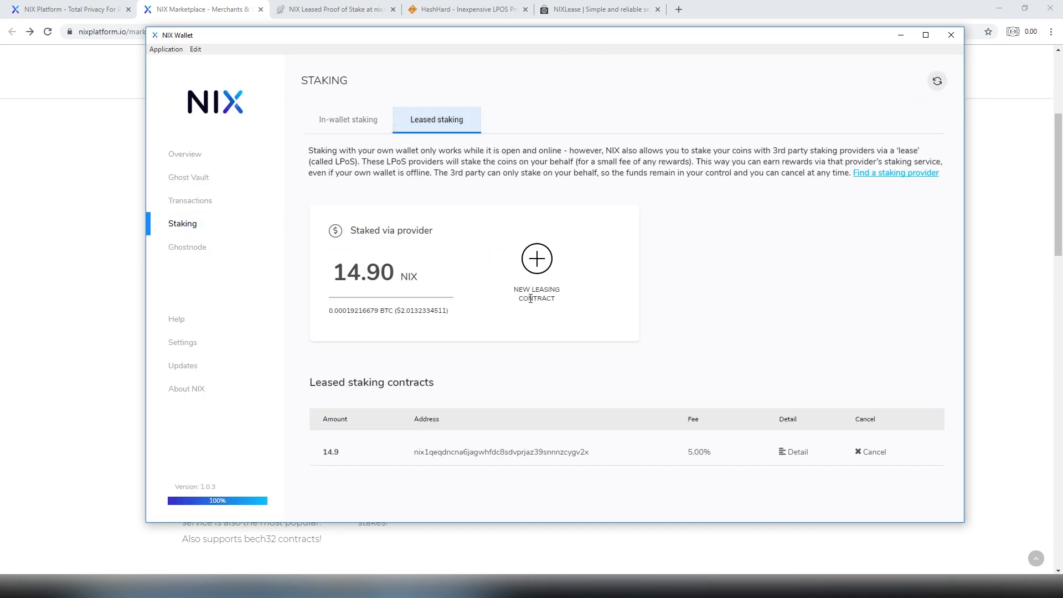
click(536, 260)
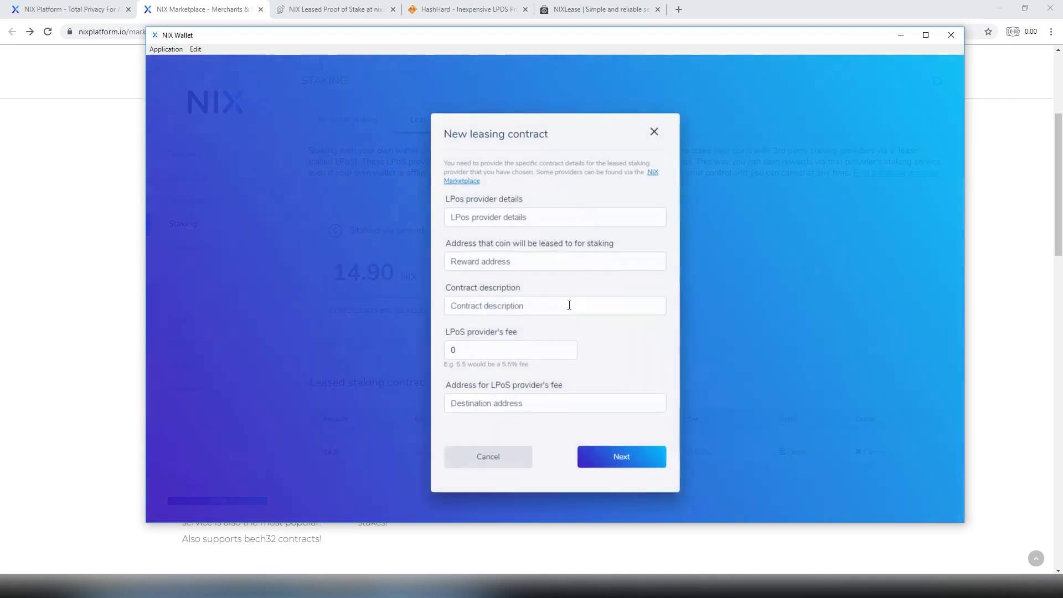
click(192, 7)
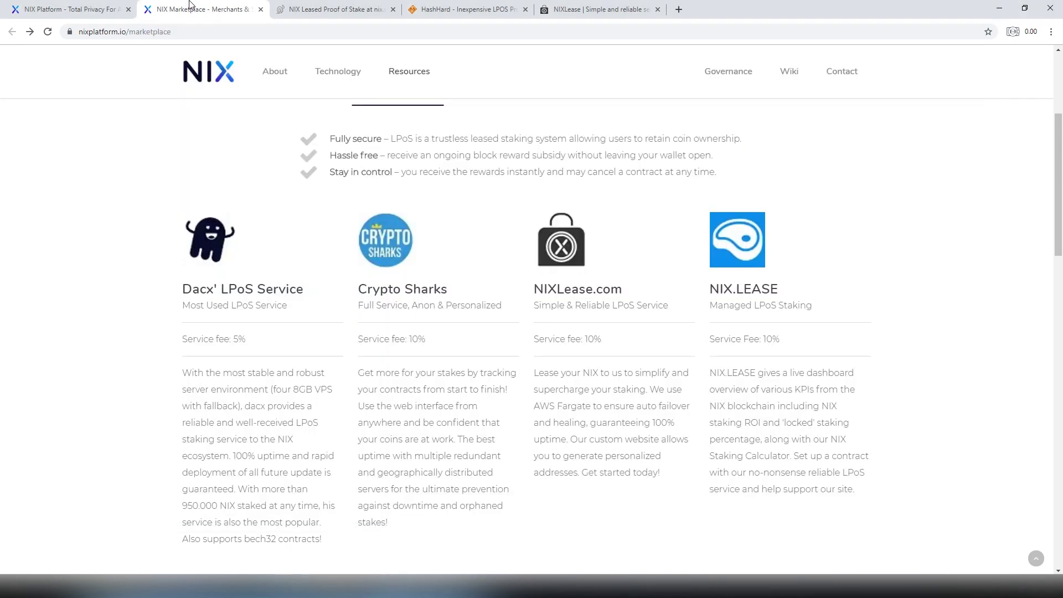
Switch between the Marketplace page and the nix.snailbarf.org leasing page, reviewing both.
click(327, 15)
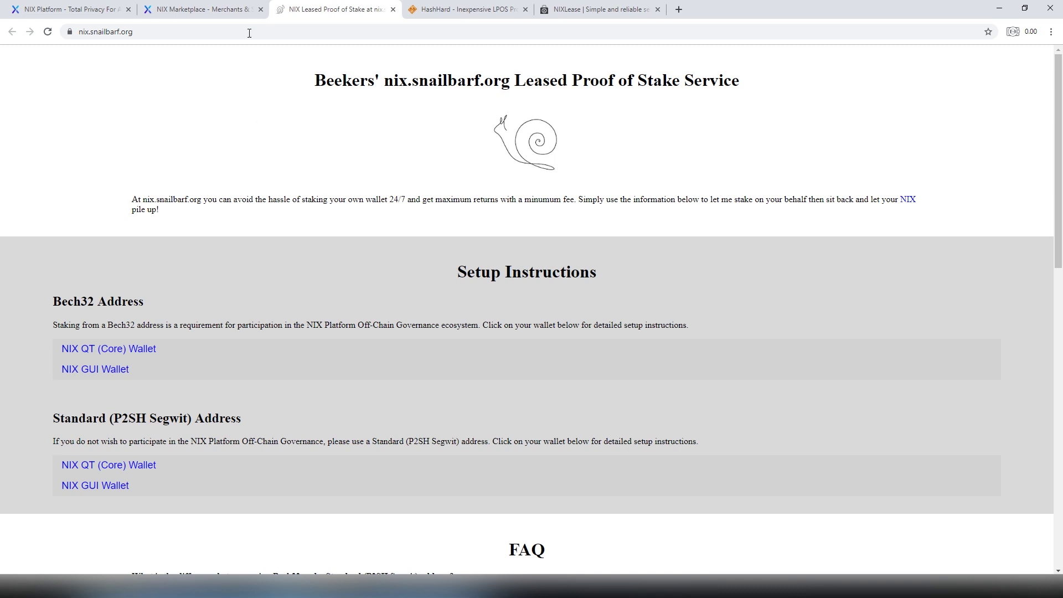
click(238, 10)
scroll(406, 285, down, 6)
mouse_move(409, 382)
mouse_down()
mouse_move(432, 386)
mouse_move(394, 384)
mouse_move(411, 385)
mouse_up()
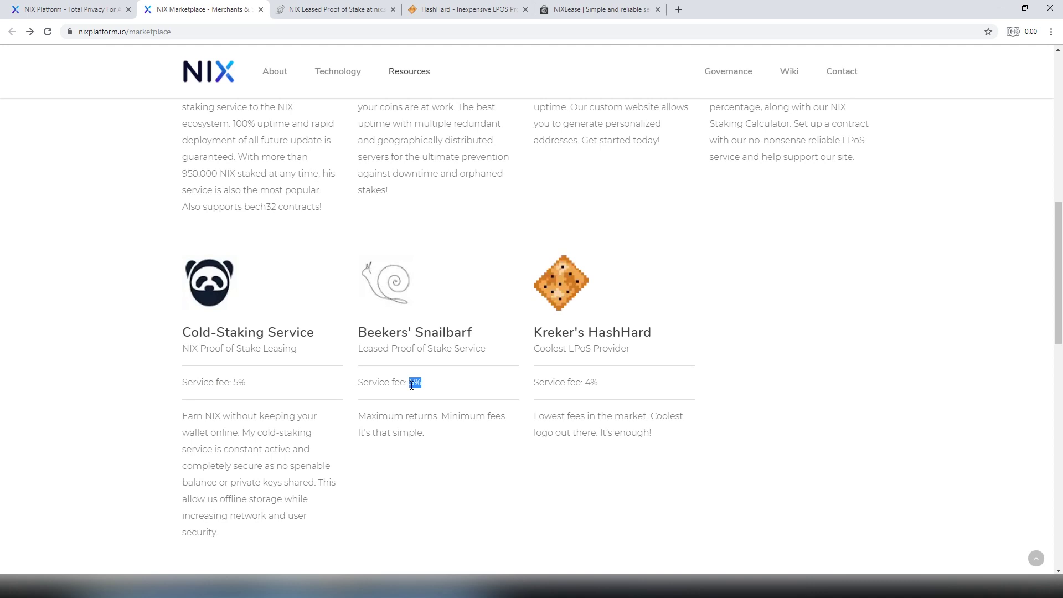
click(412, 385)
click(342, 5)
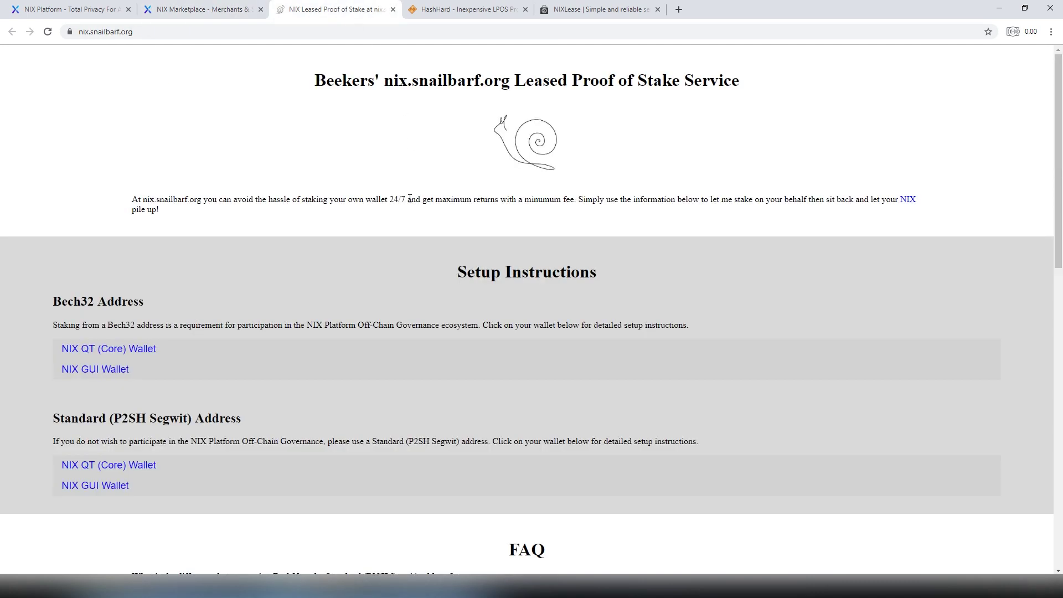
scroll(86, 289, down, 5)
scroll(86, 289, up, 2)
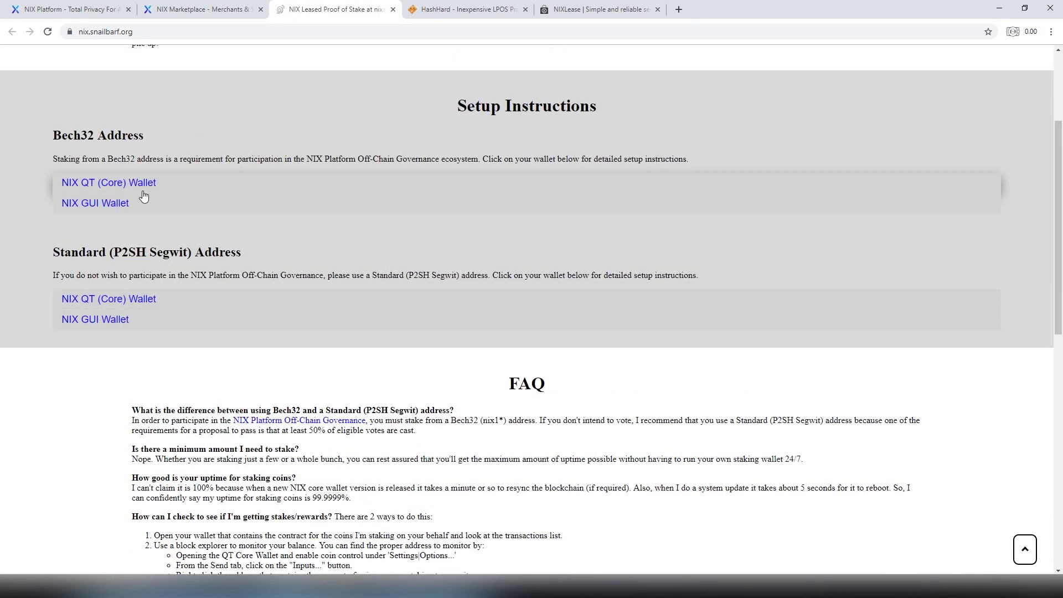
Expand and read the Bech32 GUI wallet setup steps on nix.snailbarf.org.
click(101, 212)
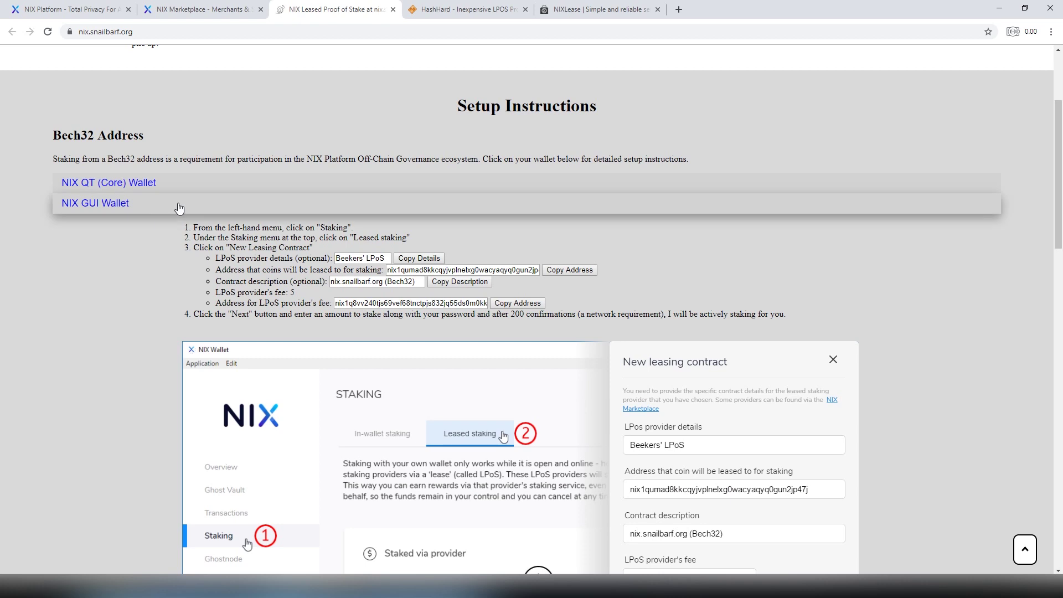
click(121, 204)
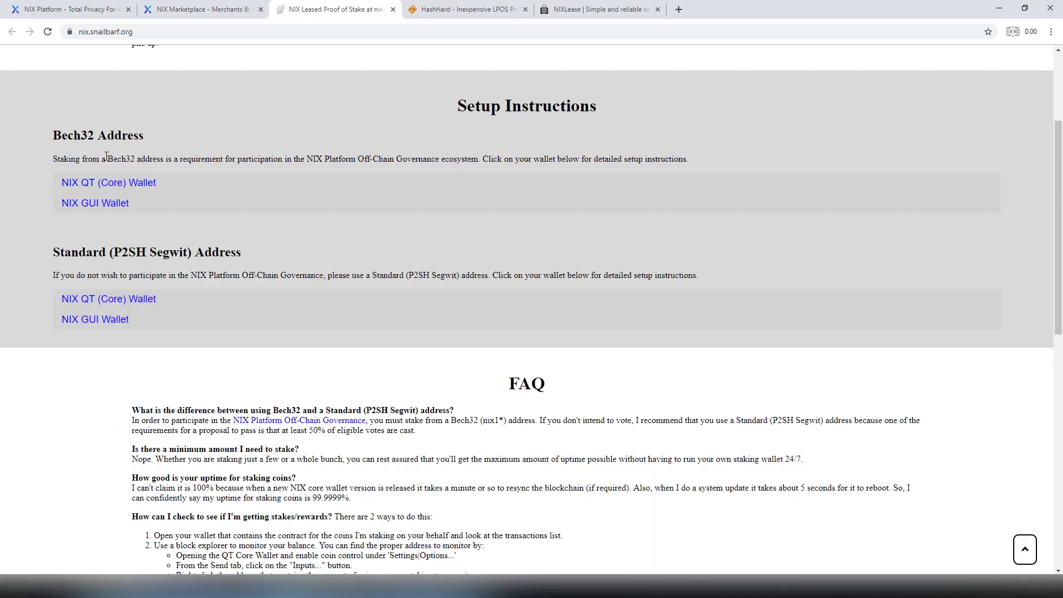
drag(108, 159, 150, 161)
click(204, 271)
drag(279, 157, 481, 159)
click(237, 157)
click(481, 159)
Expand the Standard (P2SH Segwit) instructions and copy Beekers' LPoS provider details.
click(78, 299)
scroll(277, 250, down, 4)
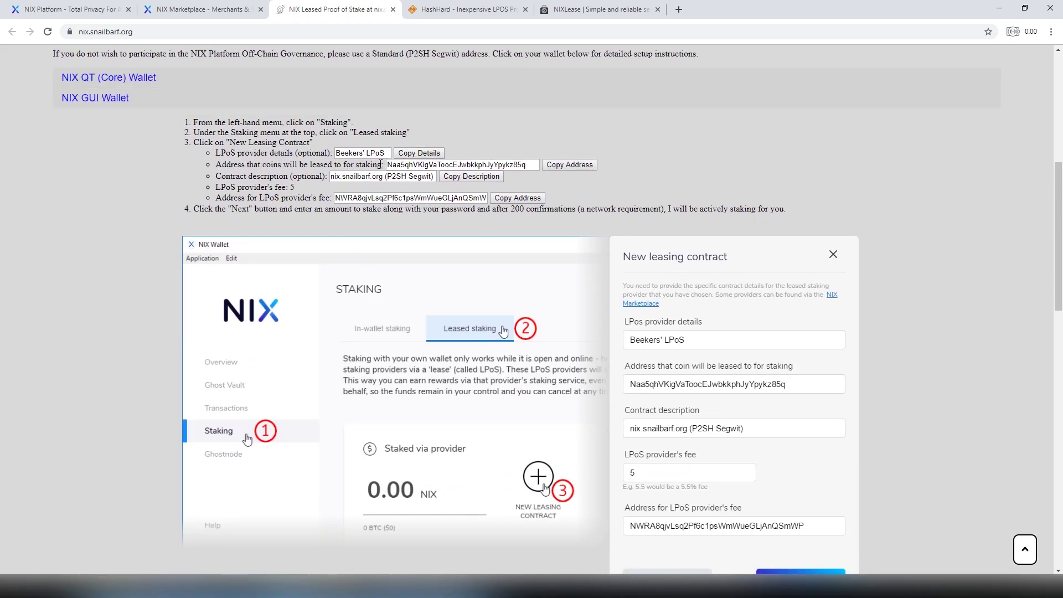
click(413, 157)
key(ctrl+c)
Paste Beekers' LPoS into the provider details field, with the wallet beside the guide.
key(Return)
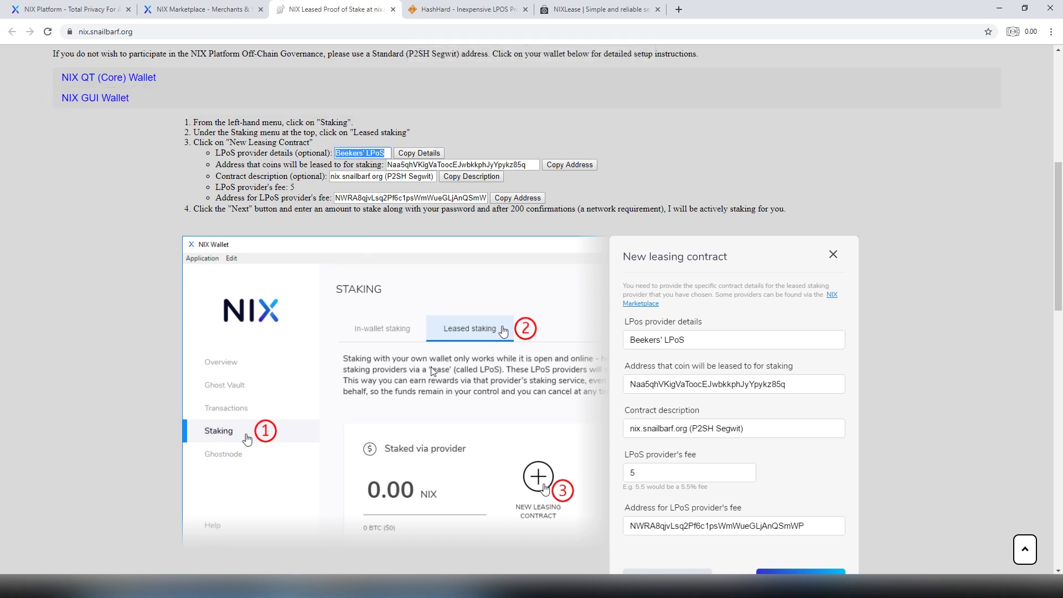
click(421, 590)
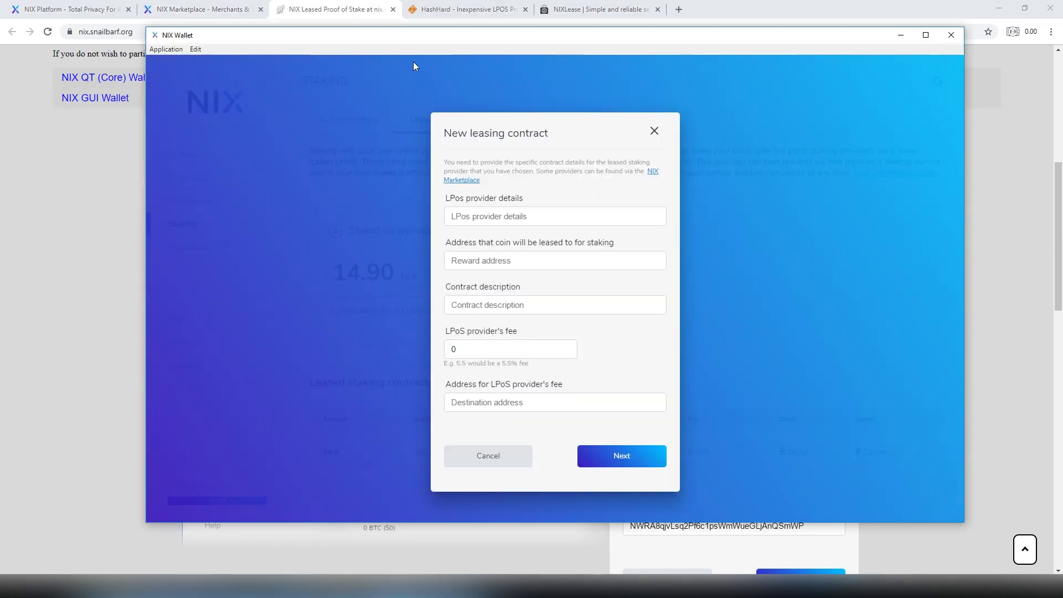
drag(413, 34, 527, 67)
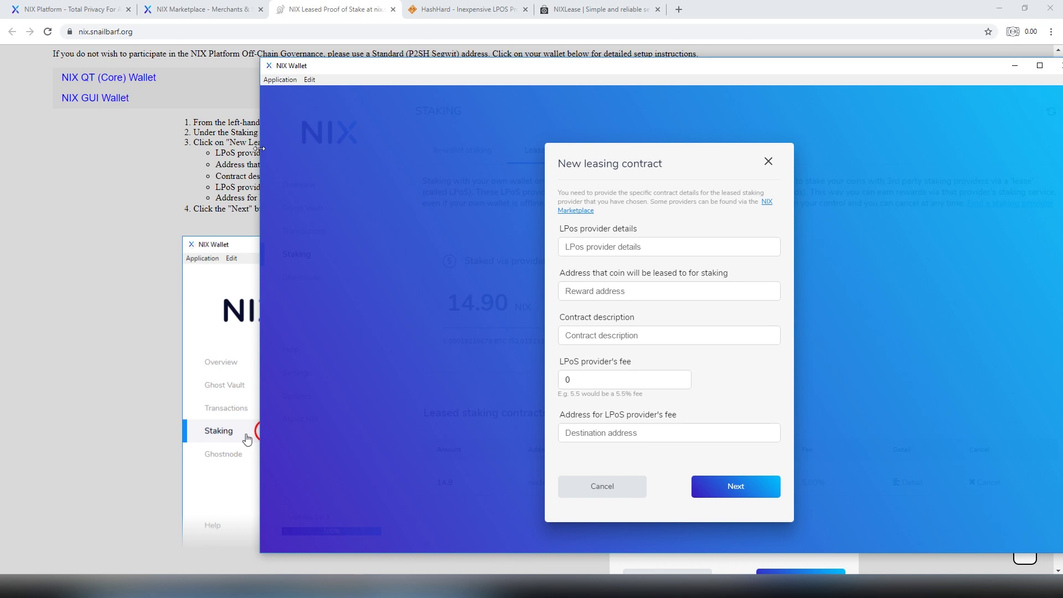
drag(262, 149, 384, 148)
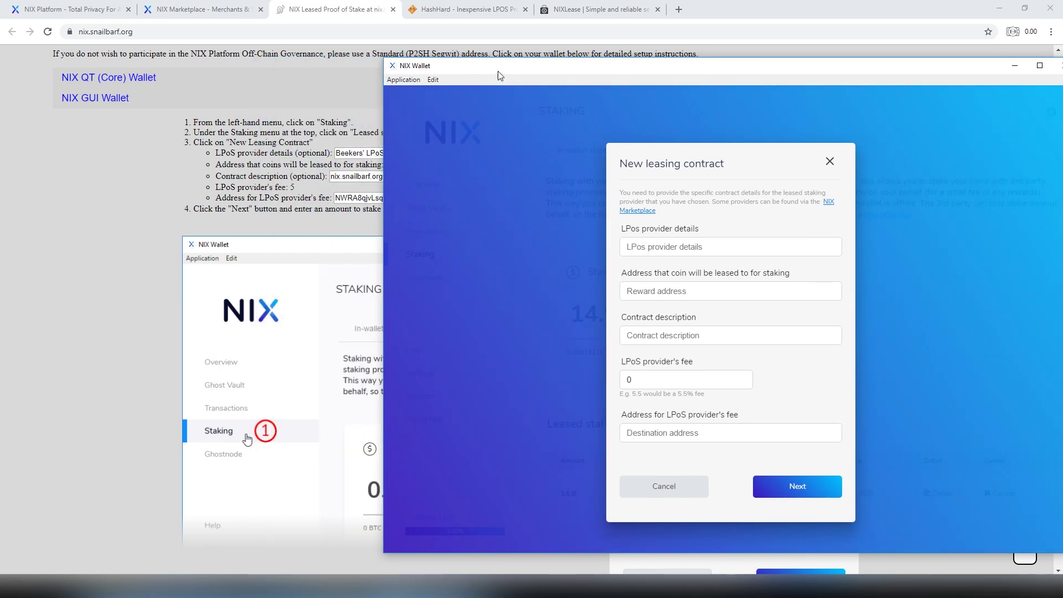
click(713, 246)
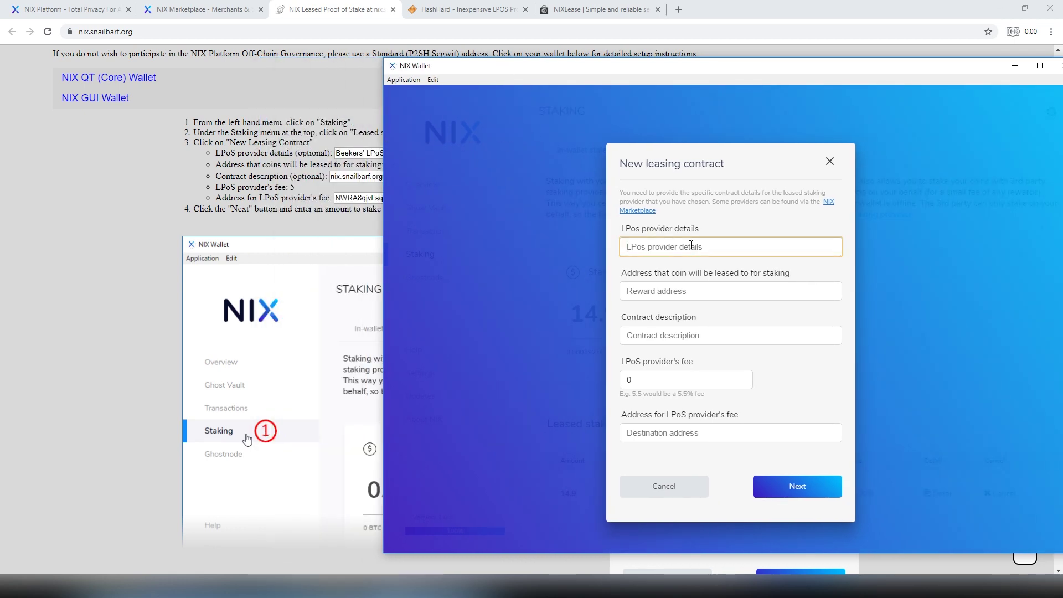
key(ctrl+v)
Copy the provider's staking address from the guide into the staking address field.
drag(547, 69, 739, 74)
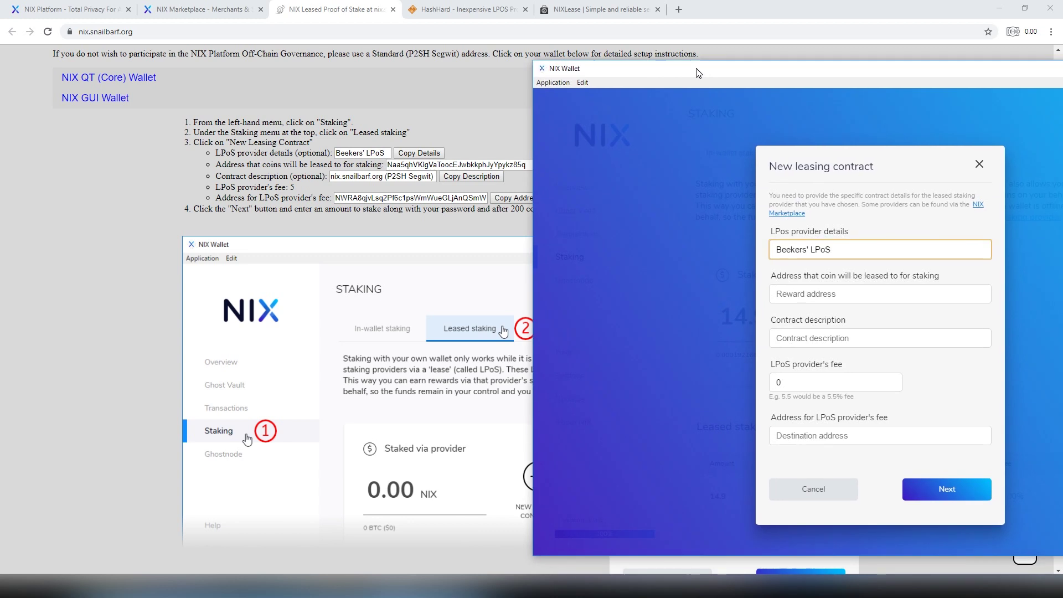
click(517, 165)
double_click(517, 164)
key(ctrl+c)
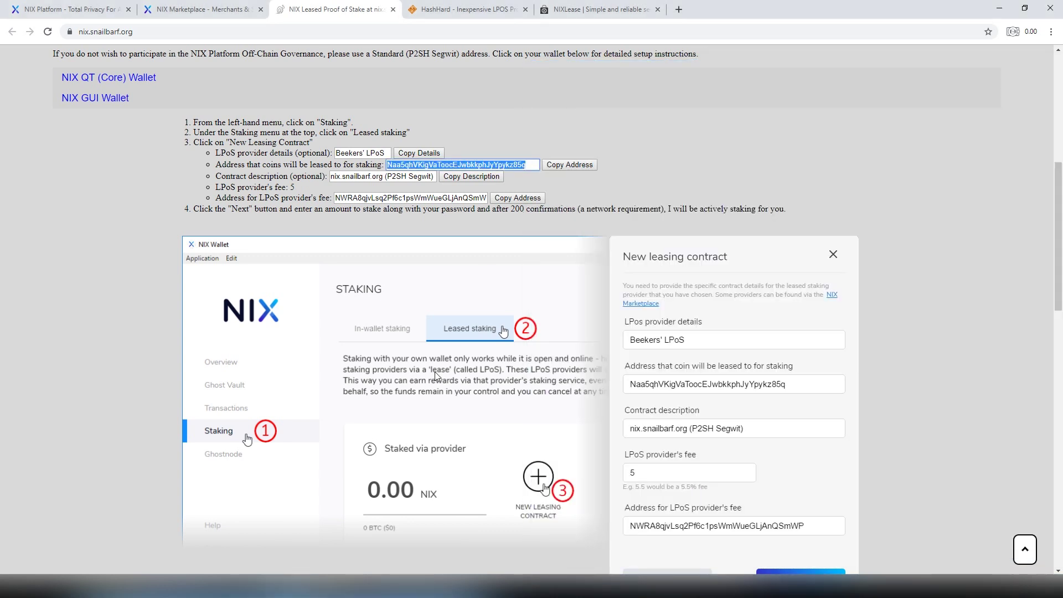
key(alt+Tab)
drag(704, 76, 661, 72)
click(784, 290)
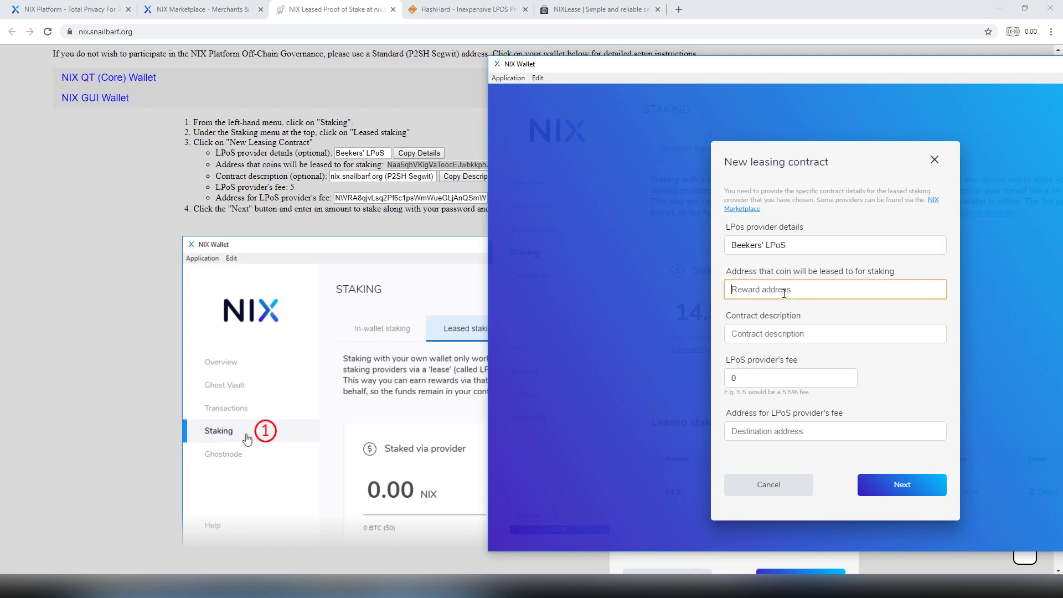
key(ctrl+v)
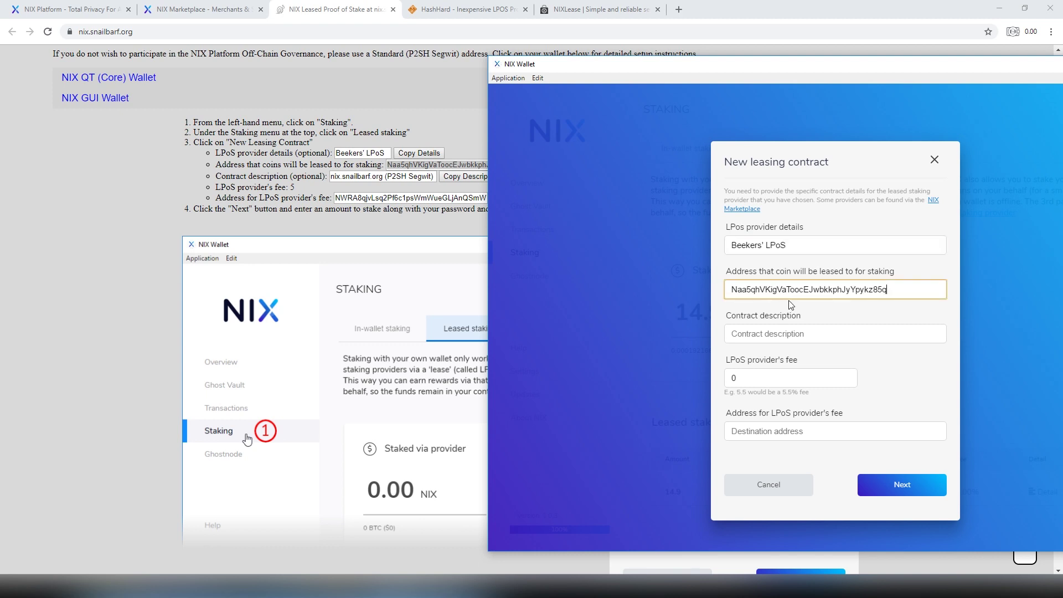
Paste the copied description 'nix.snailbarf.org (P2SH Segwit)' into the contract description field.
click(446, 220)
click(467, 176)
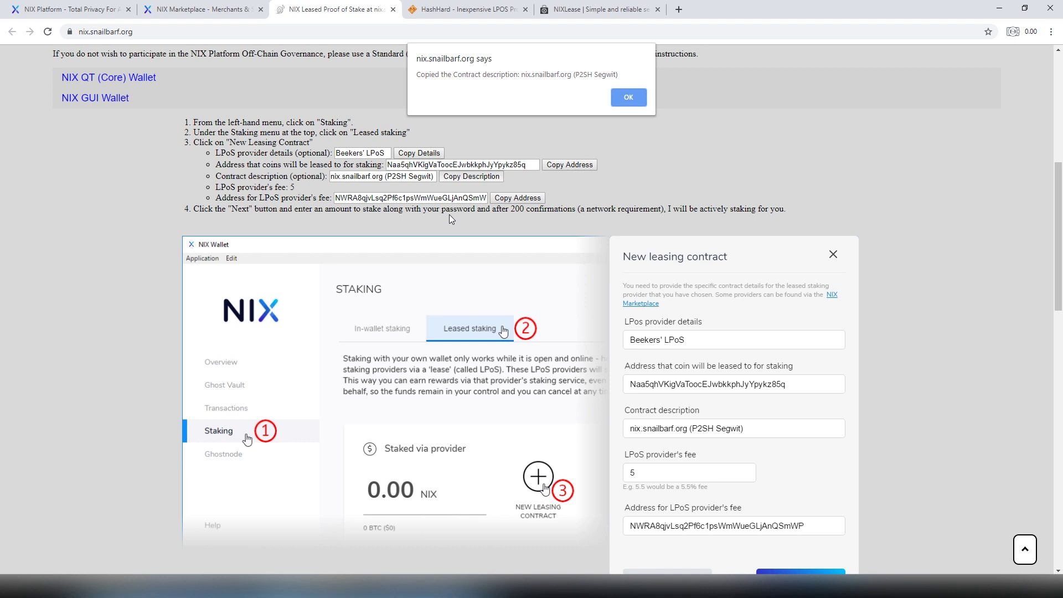
click(644, 99)
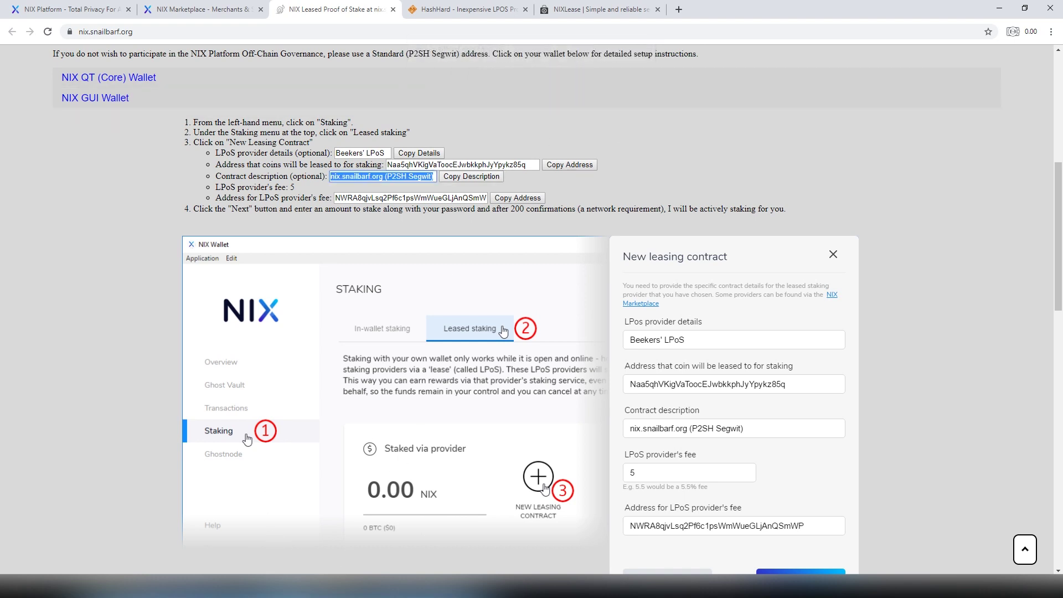
key(alt+Tab)
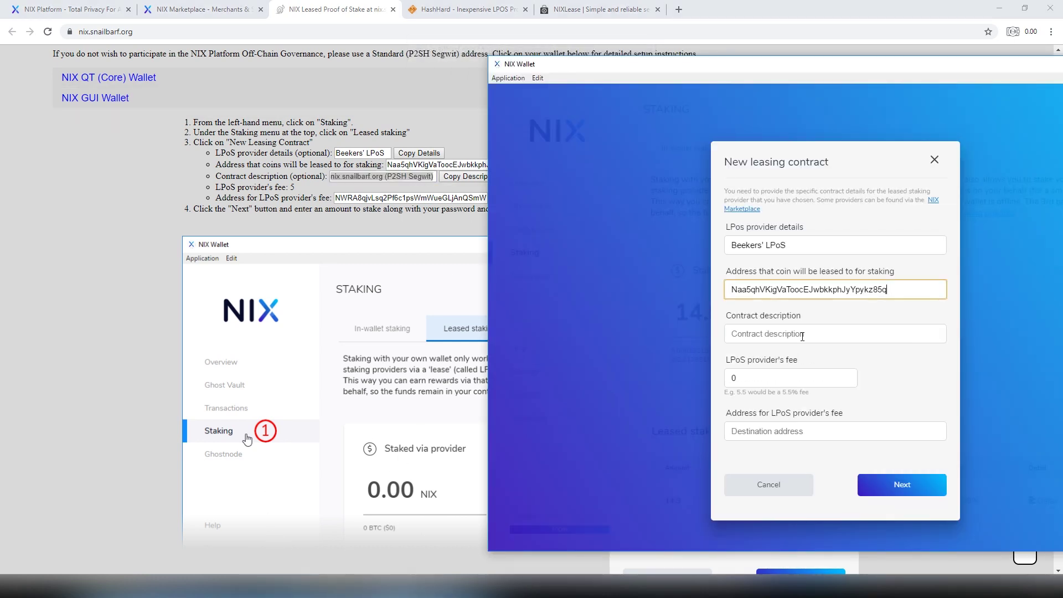
click(803, 333)
key(ctrl+v)
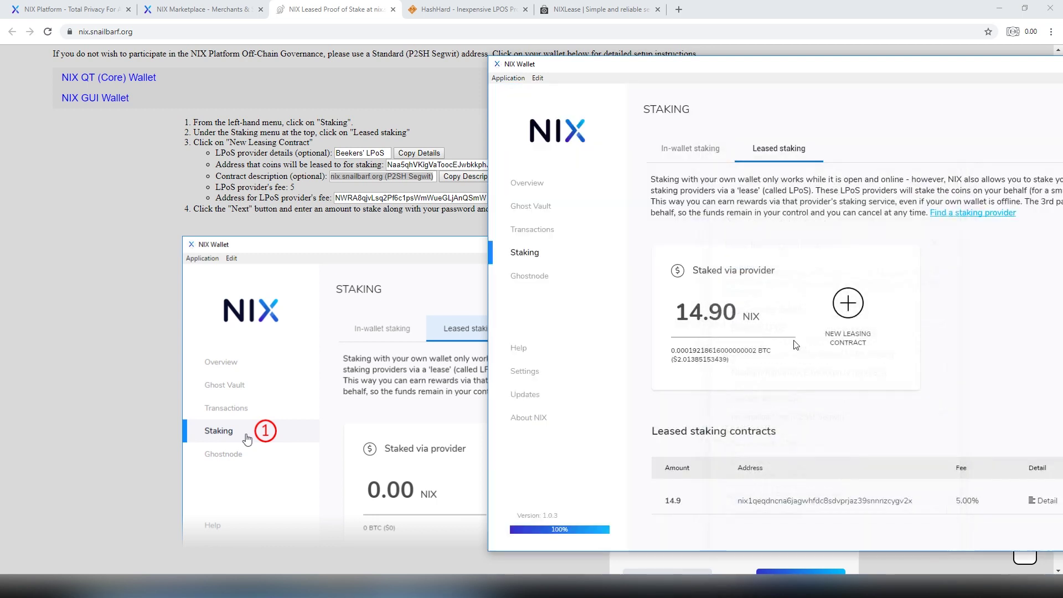
click(833, 320)
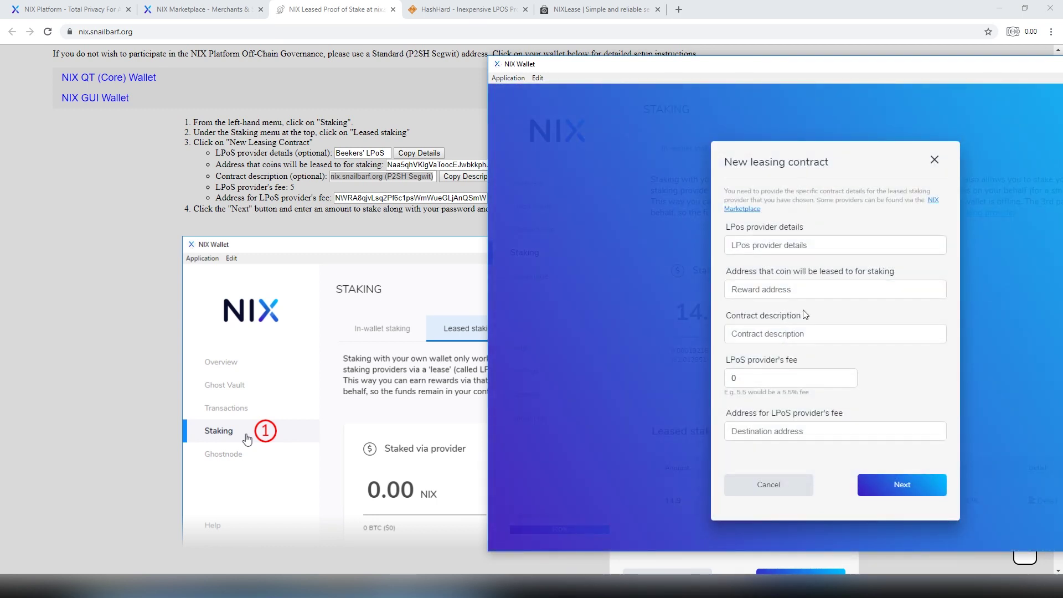
click(800, 333)
key(ctrl+v)
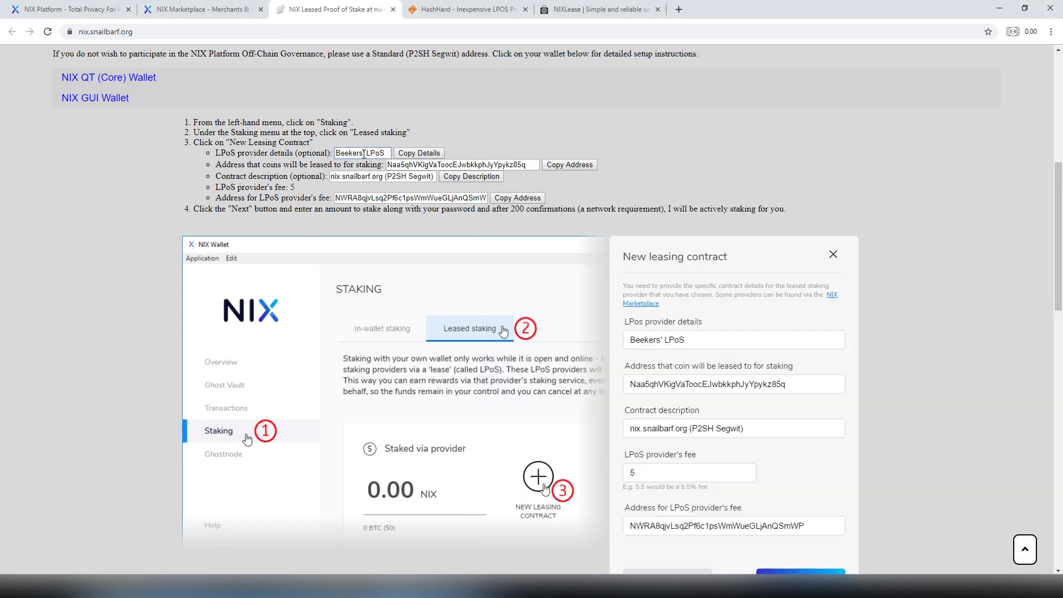
Re-copy Beekers' LPoS details and the staking address into the contract form.
click(363, 153)
triple_click(364, 154)
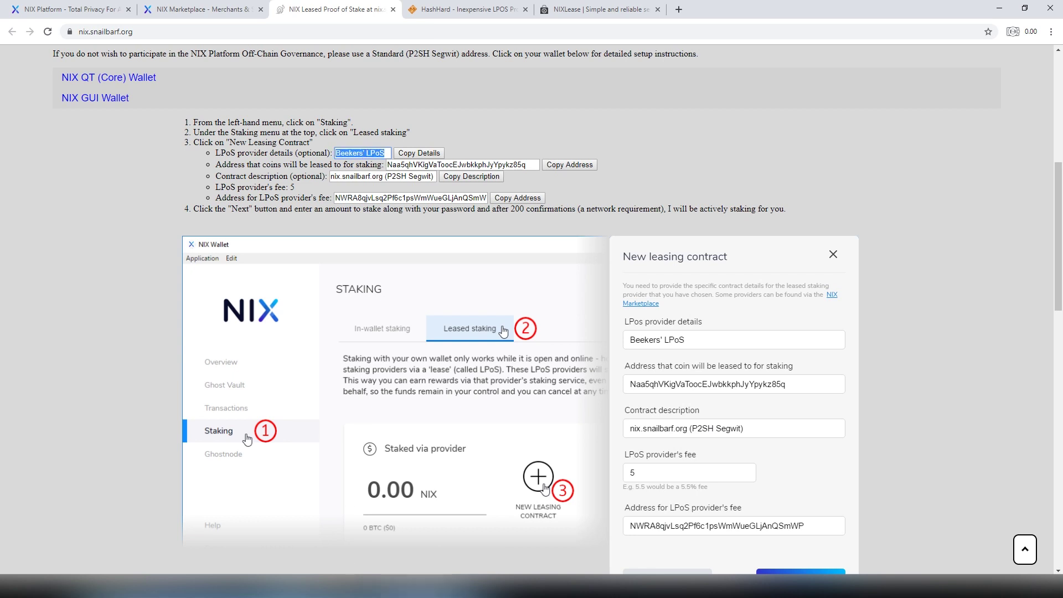
key(alt+Tab)
click(762, 239)
key(ctrl+v)
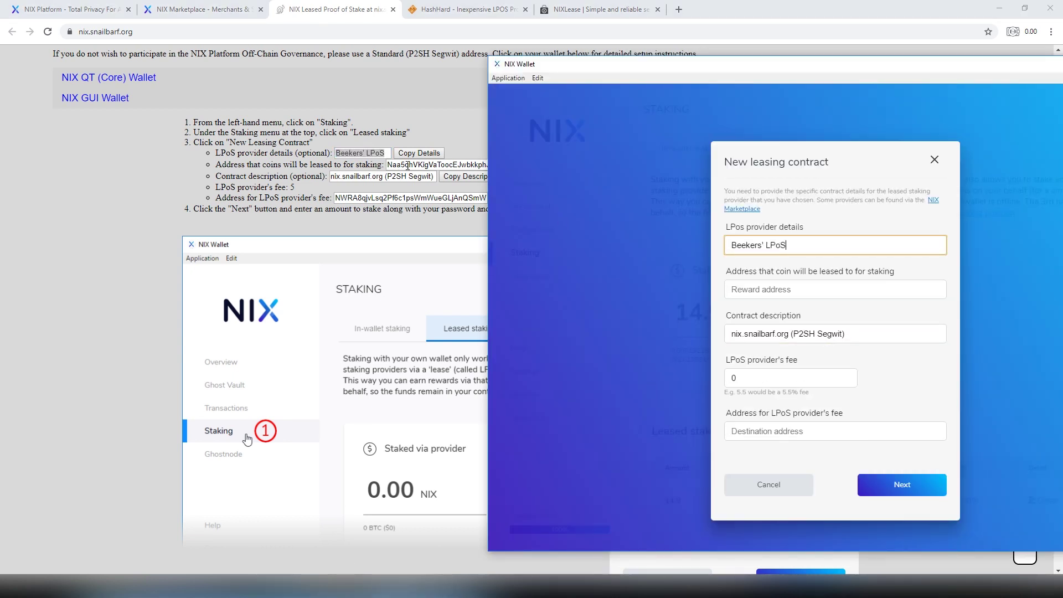
triple_click(408, 165)
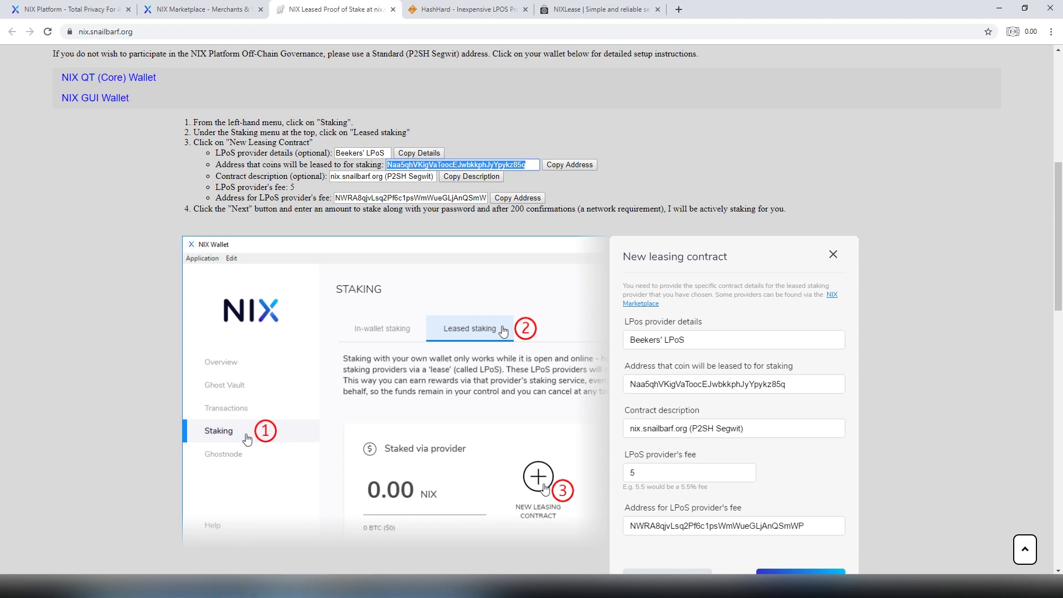
key(alt+Tab)
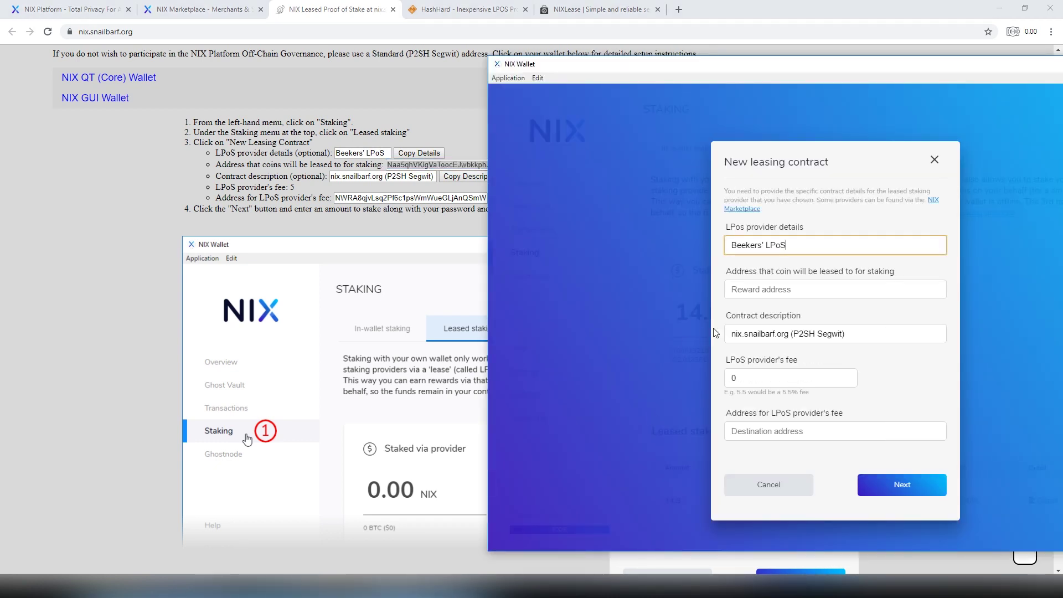
click(778, 295)
key(ctrl+v)
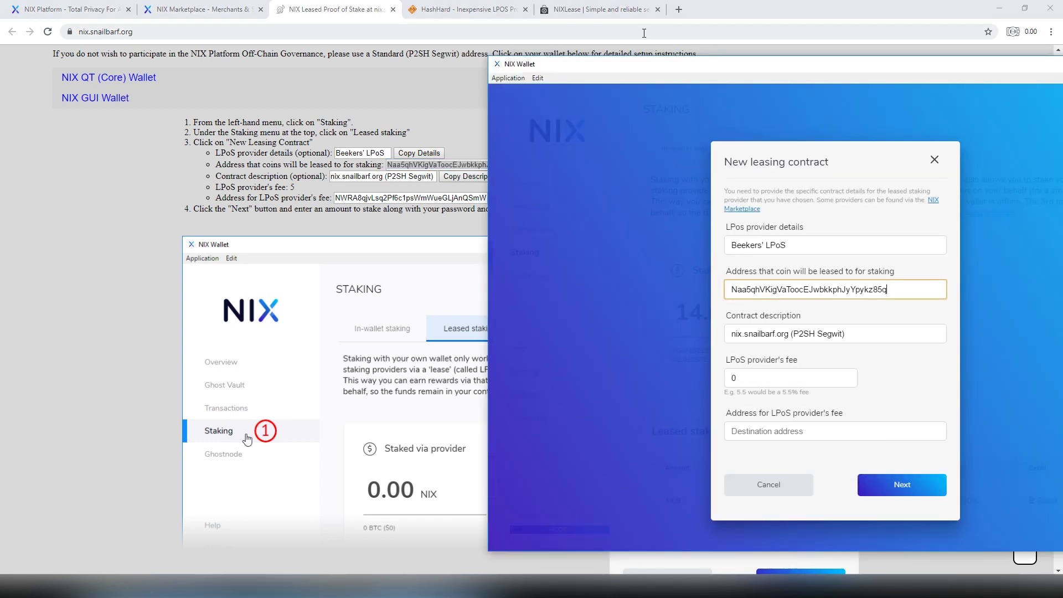
key(alt+Tab)
scroll(639, 72, up, 1)
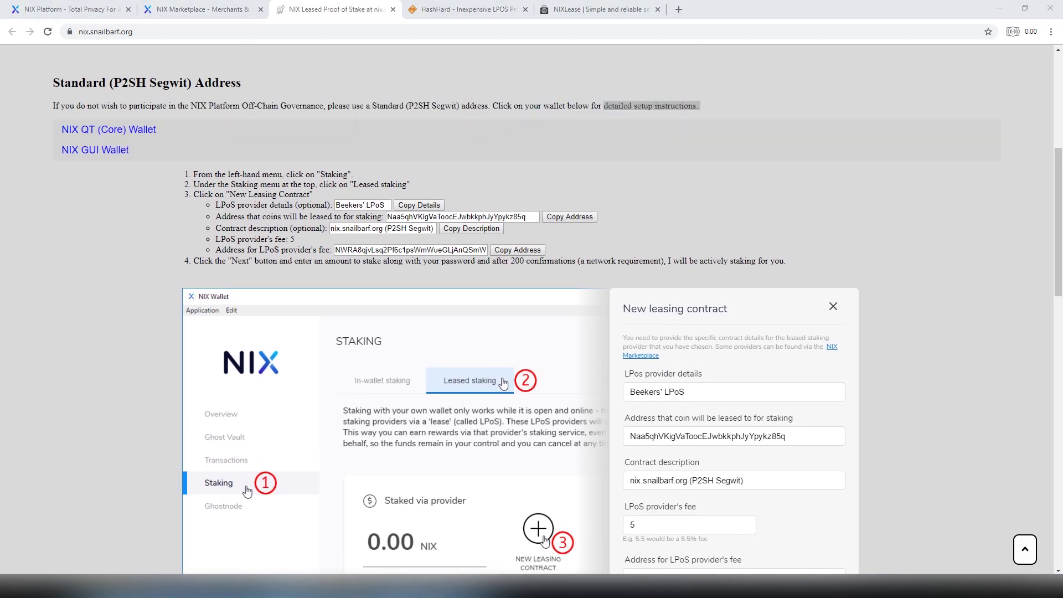
key(alt+Tab)
Set the provider's fee to 5 and paste the provider's fee address into its field.
drag(658, 69, 409, 63)
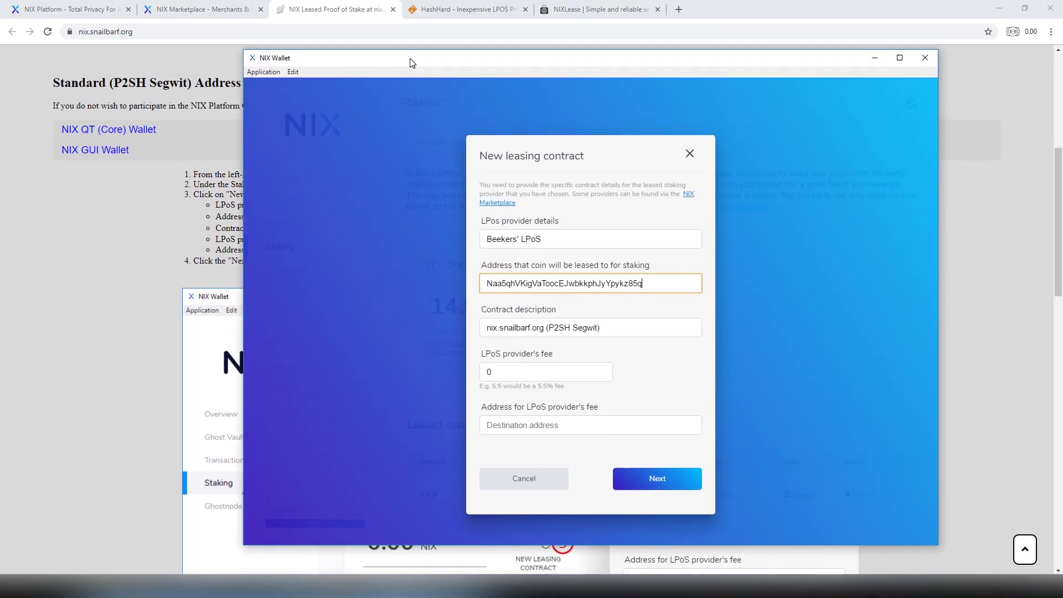
click(517, 373)
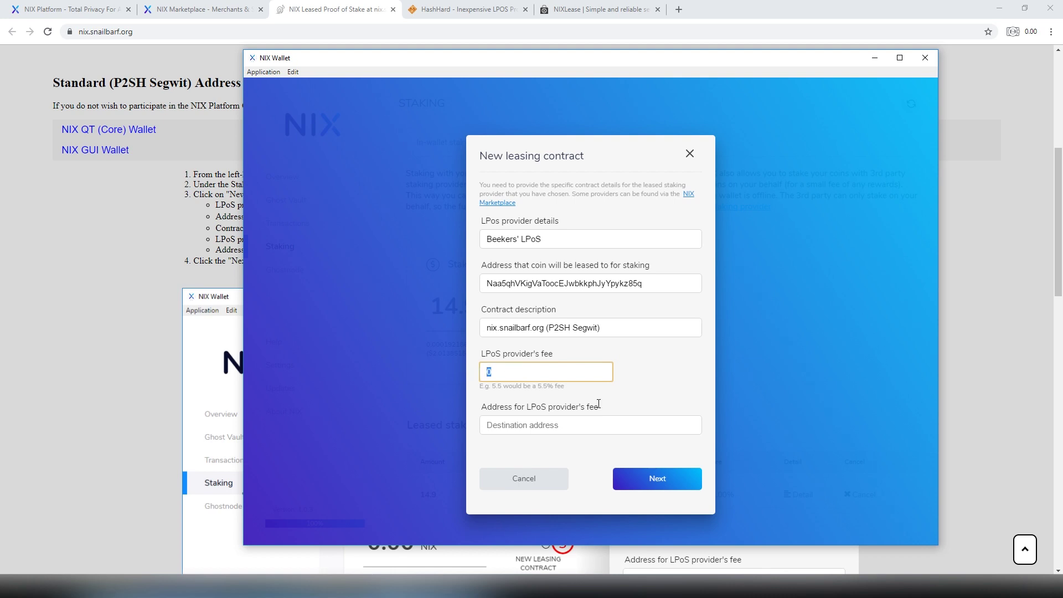
key(alt+Tab)
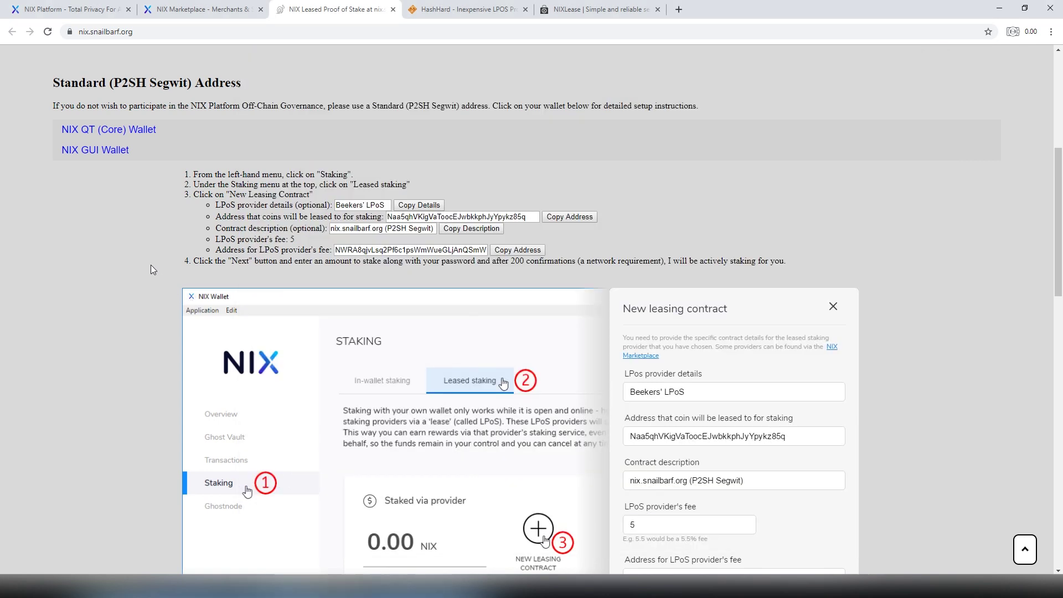
click(520, 251)
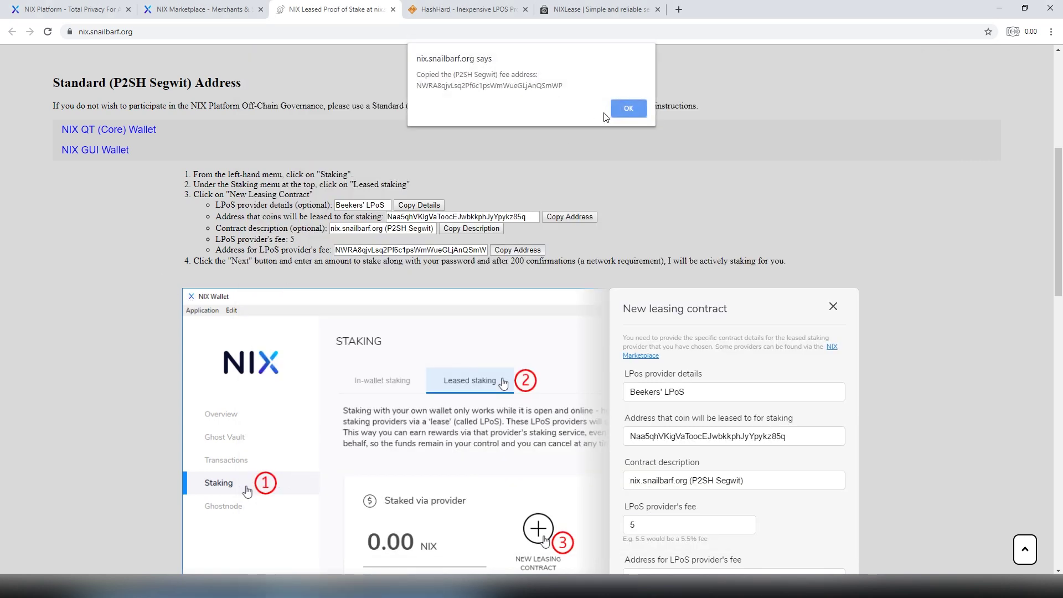
click(617, 113)
click(514, 260)
drag(510, 260, 574, 260)
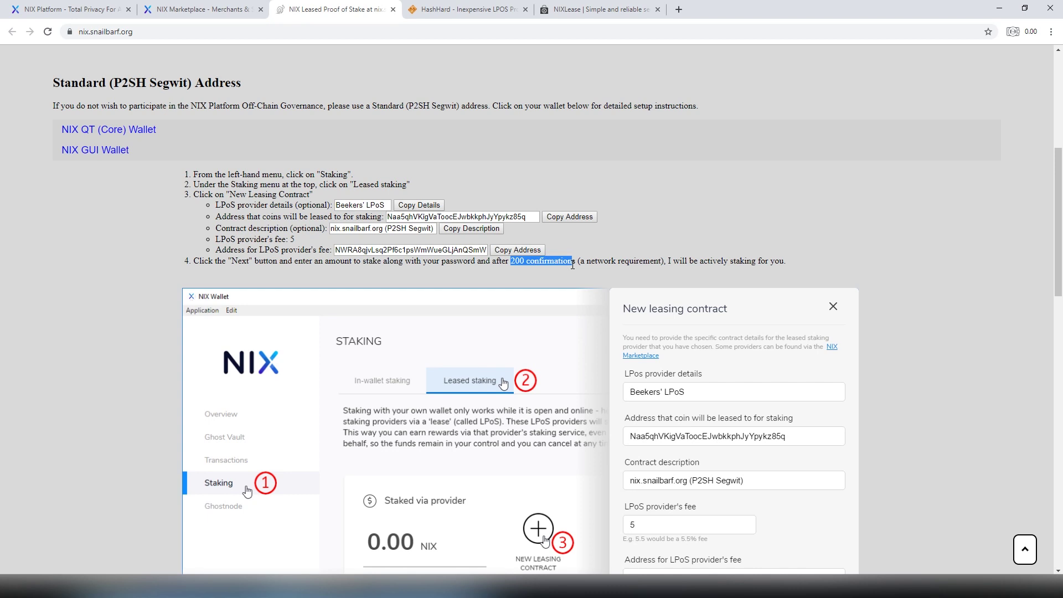
click(574, 261)
click(398, 590)
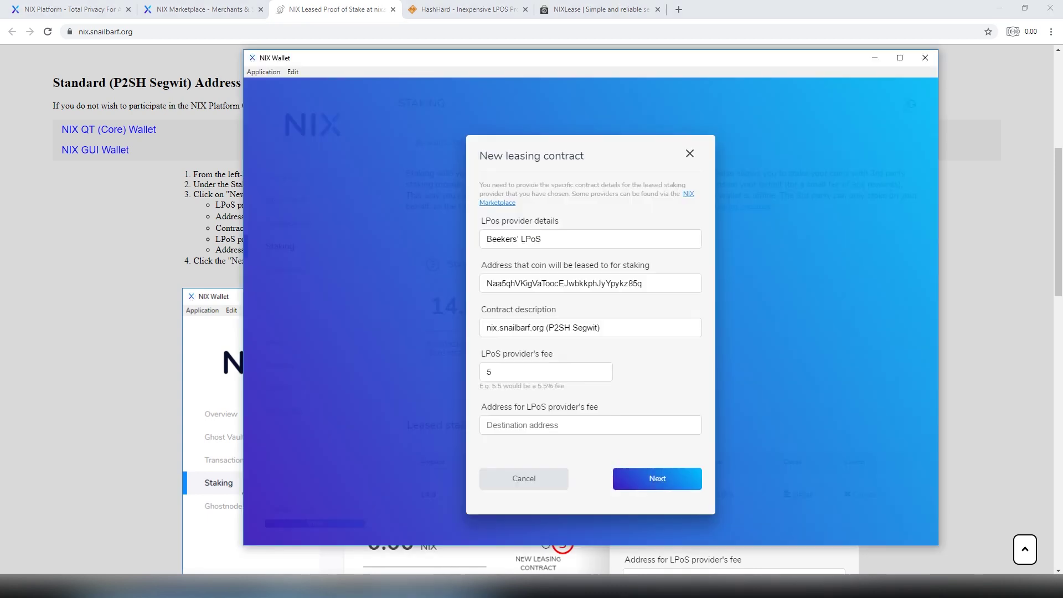
click(540, 424)
key(ctrl+v)
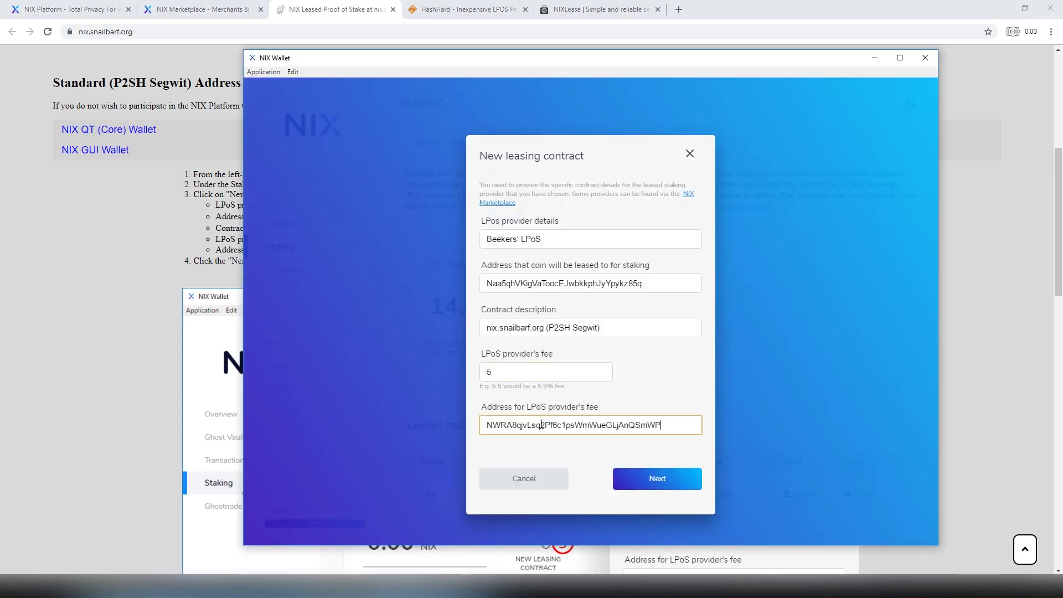
click(630, 404)
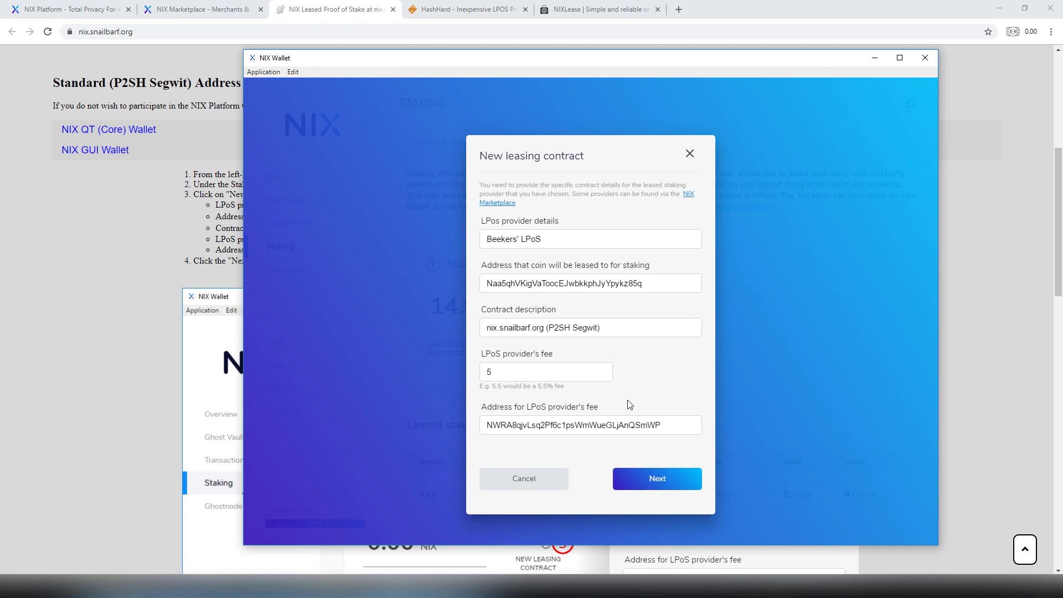
Enter 79 NIX and the wallet password, and try to create the contract.
click(653, 482)
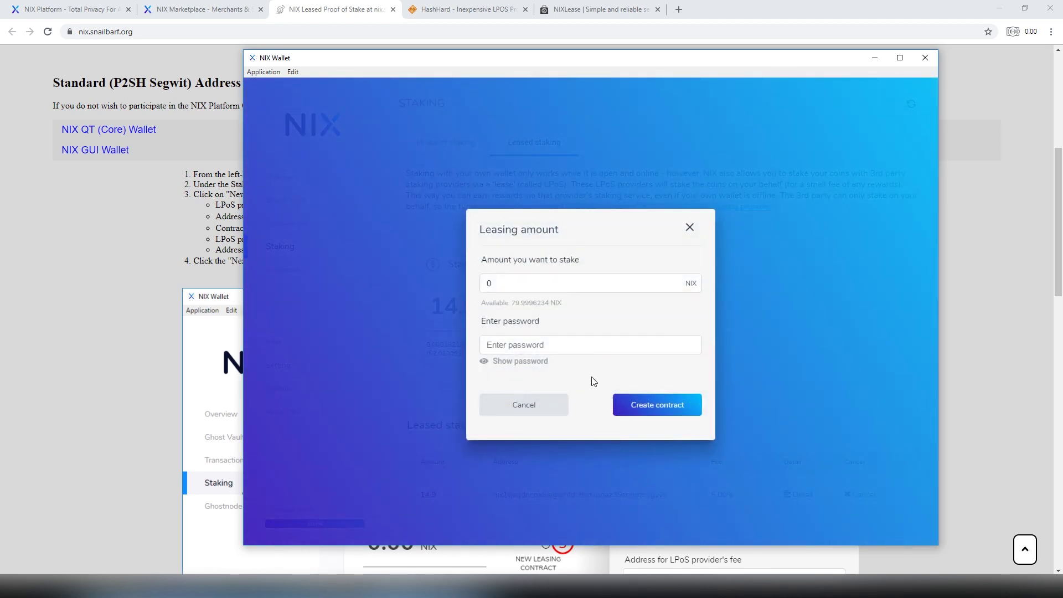
click(637, 280)
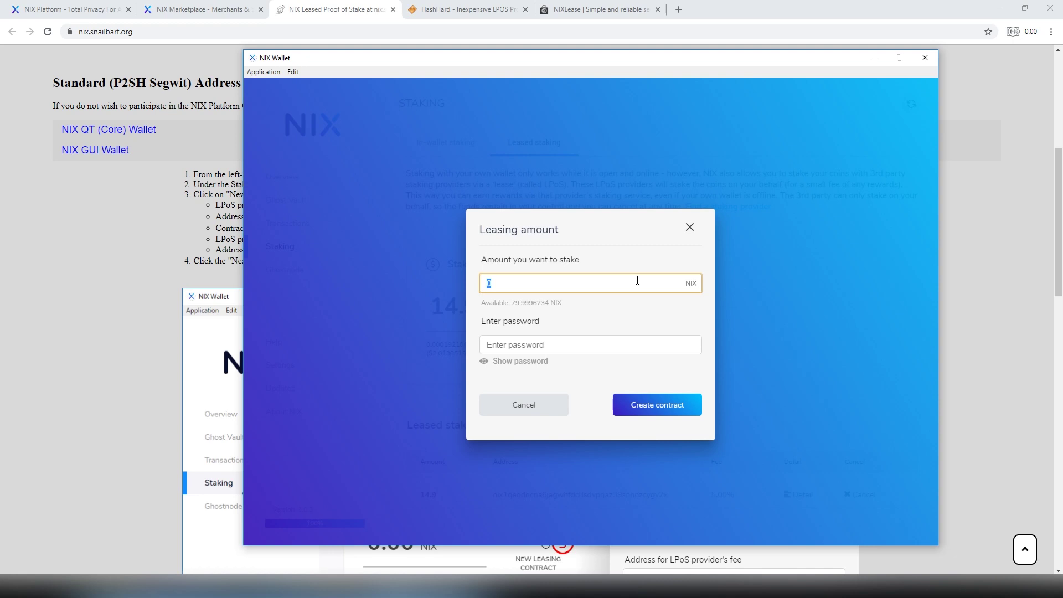
text(79)
key(Tab)
text(p)
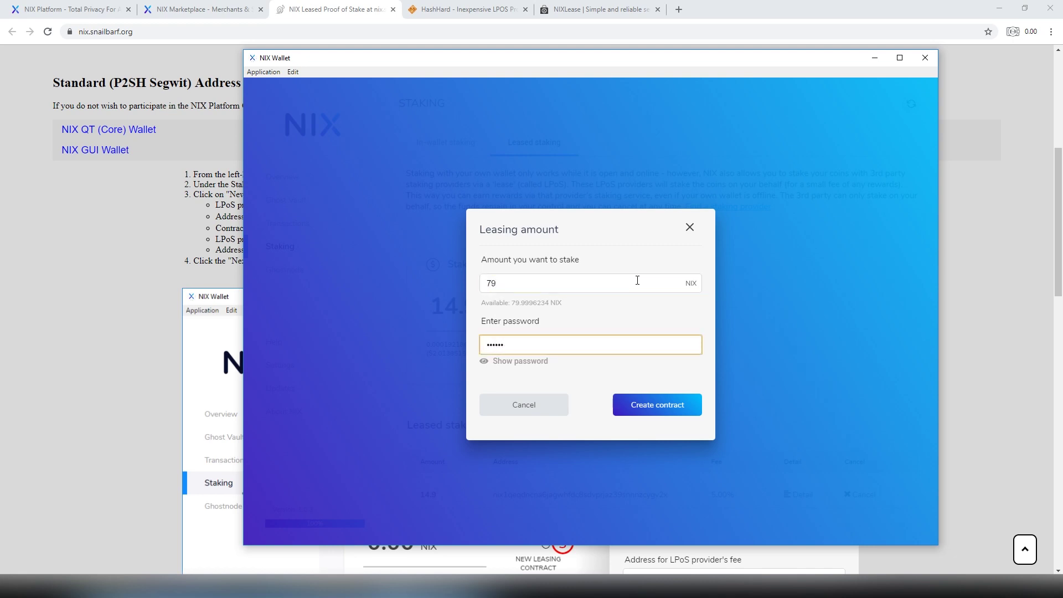
click(665, 400)
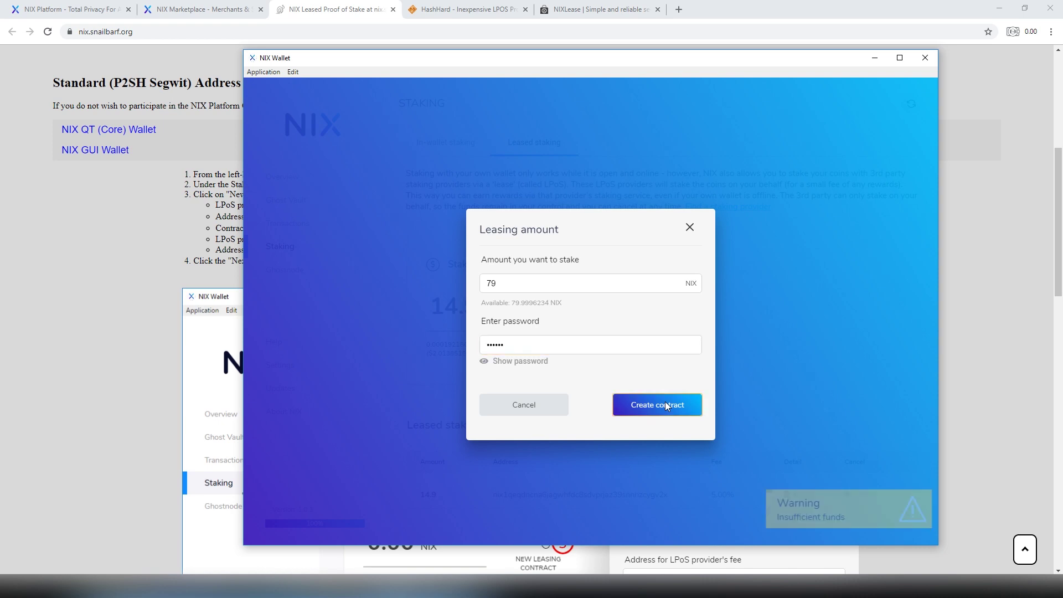
Retry creating the contract with 75 NIX after the insufficient funds warning.
click(561, 291)
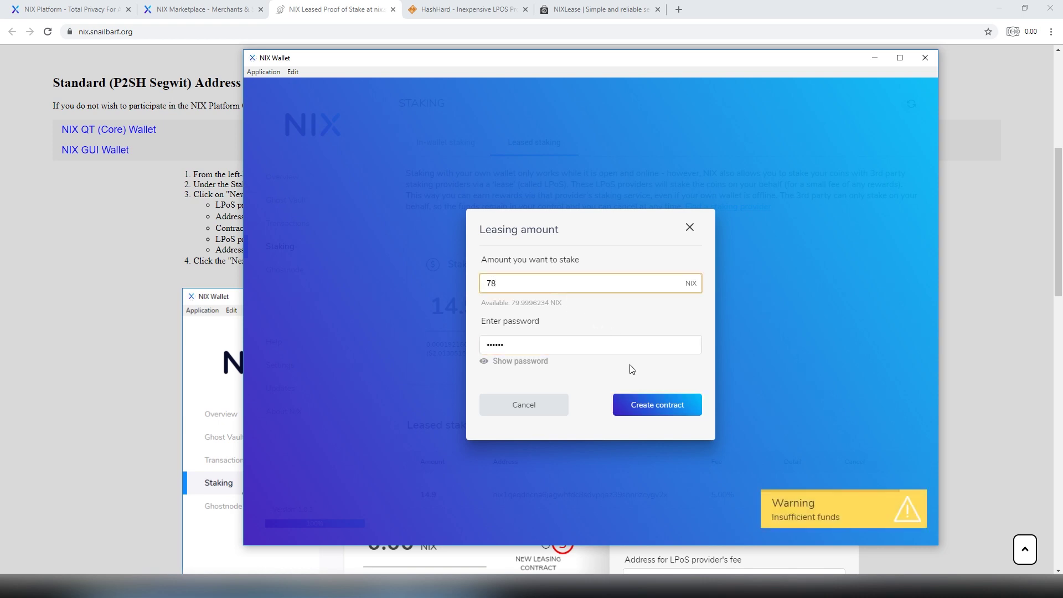
click(533, 433)
double_click(554, 281)
text(75)
click(639, 413)
Change the amount to 60 NIX and create the leasing contract.
double_click(561, 280)
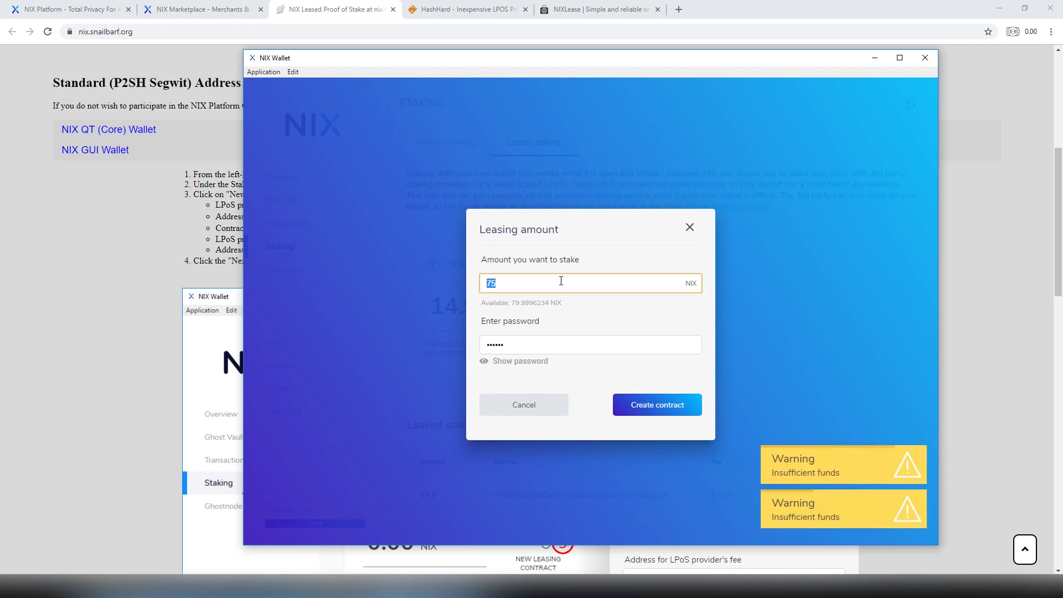
text(5)
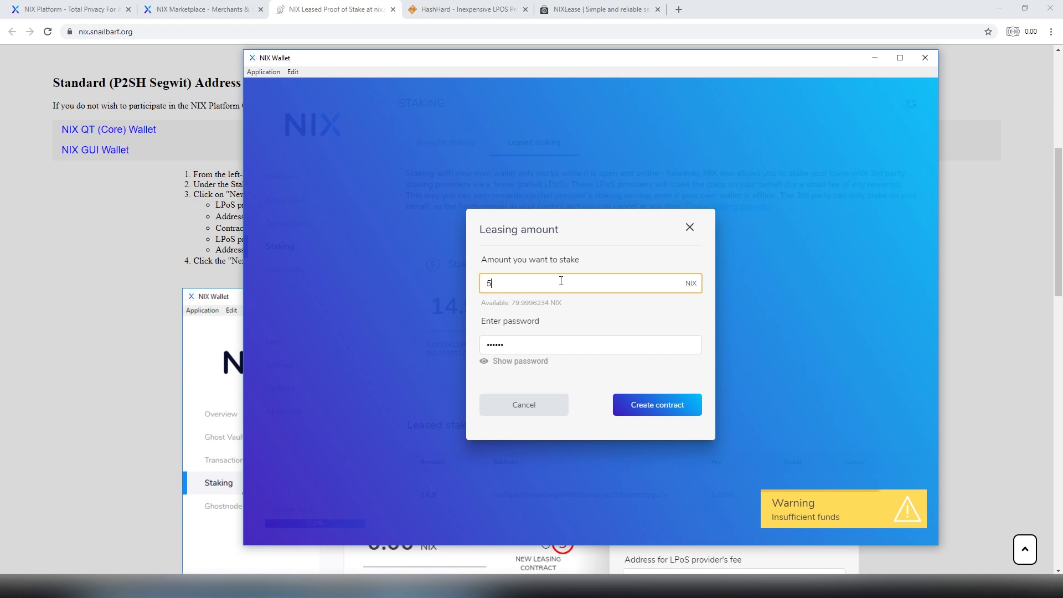
key(BackSpace)
text(10)
key(BackSpace)
key(BackSpace)
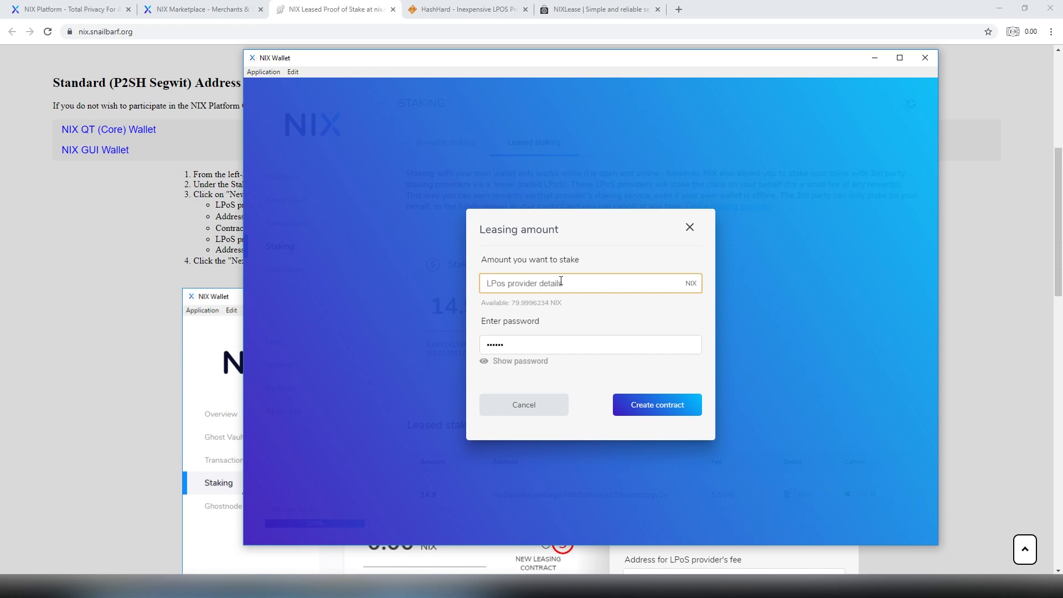
text(60)
click(636, 399)
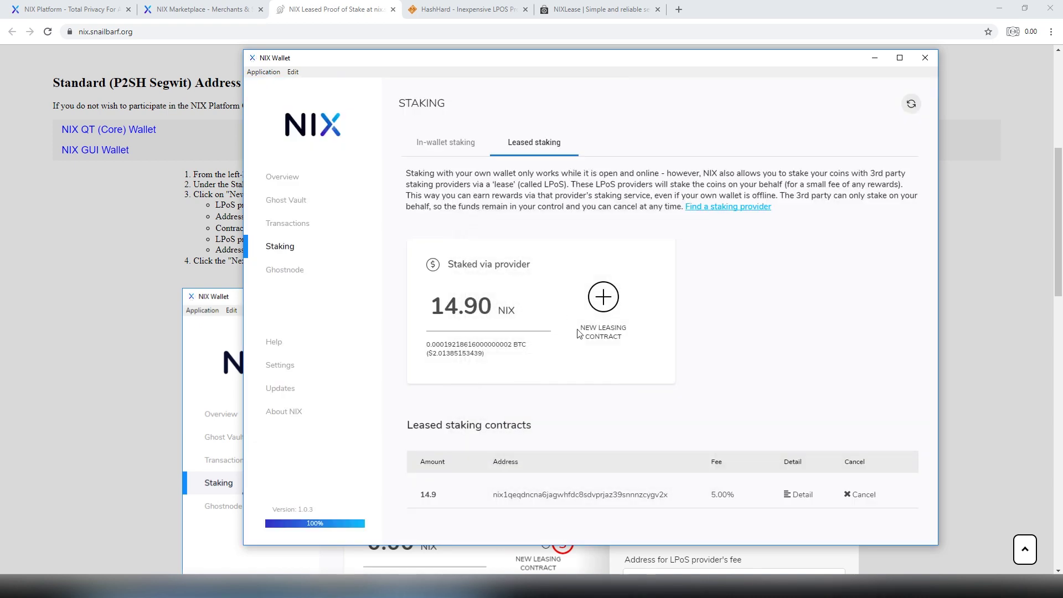
Review the Leased staking list showing the 60 NIX contract and 74.90 NIX staked total.
scroll(664, 438, down, 1)
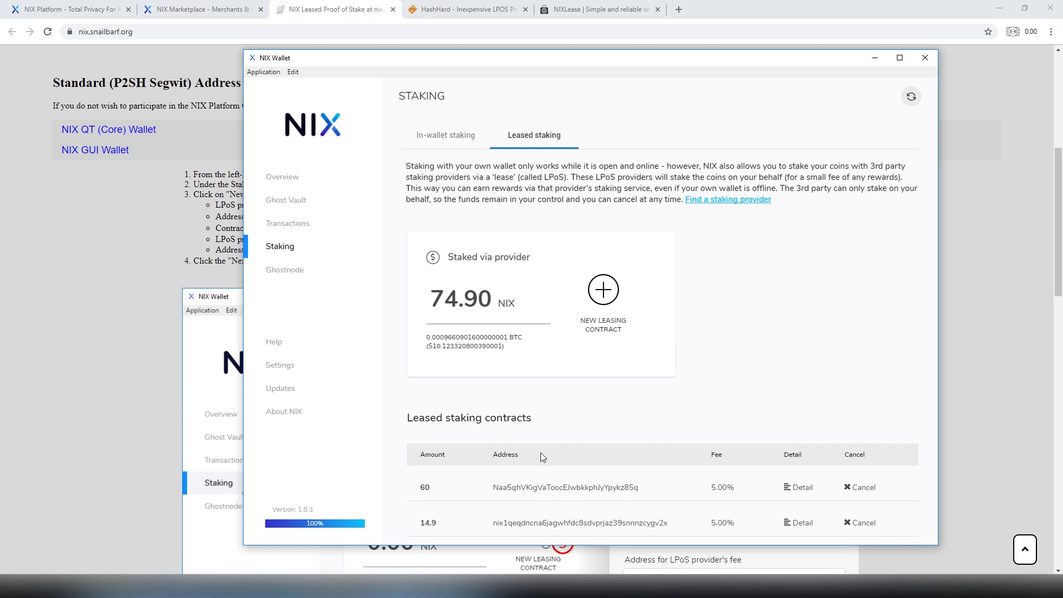
drag(415, 58, 363, 15)
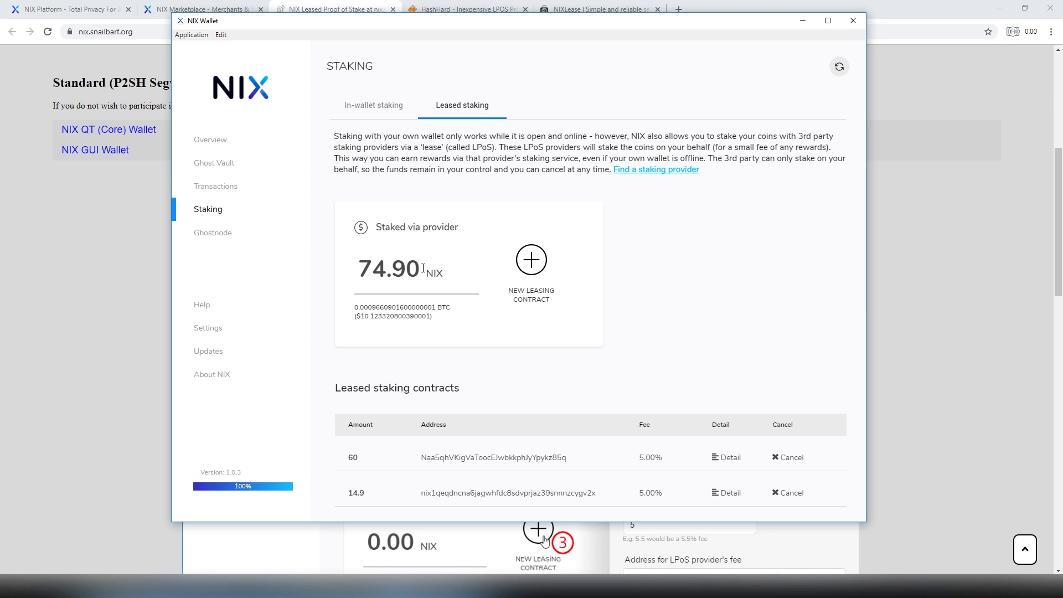
Inspect the Received 60 NIX and Sent -60 NIX transaction details, then return to Overview.
click(214, 163)
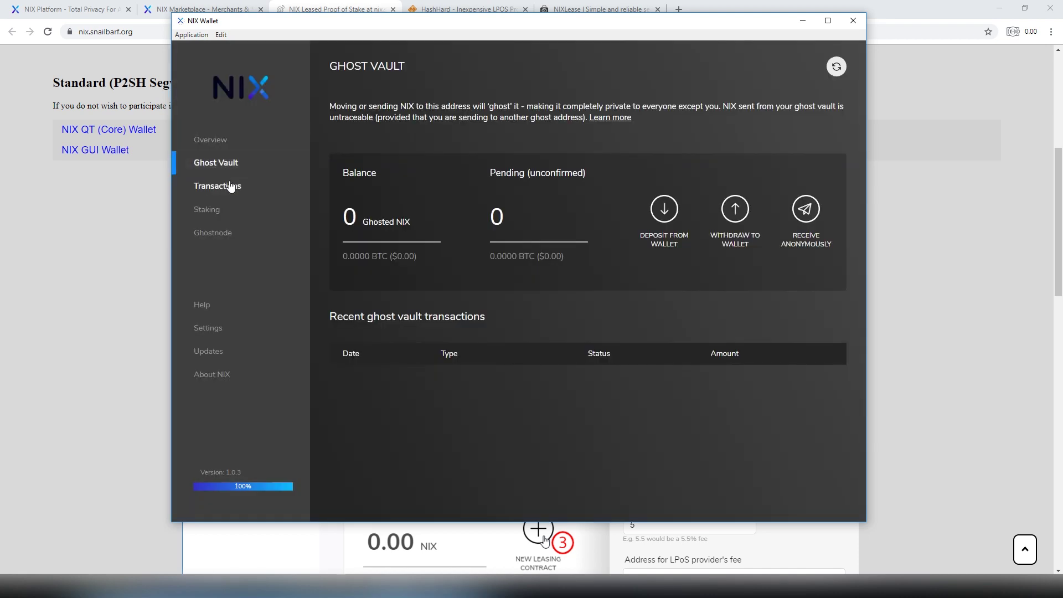
click(217, 186)
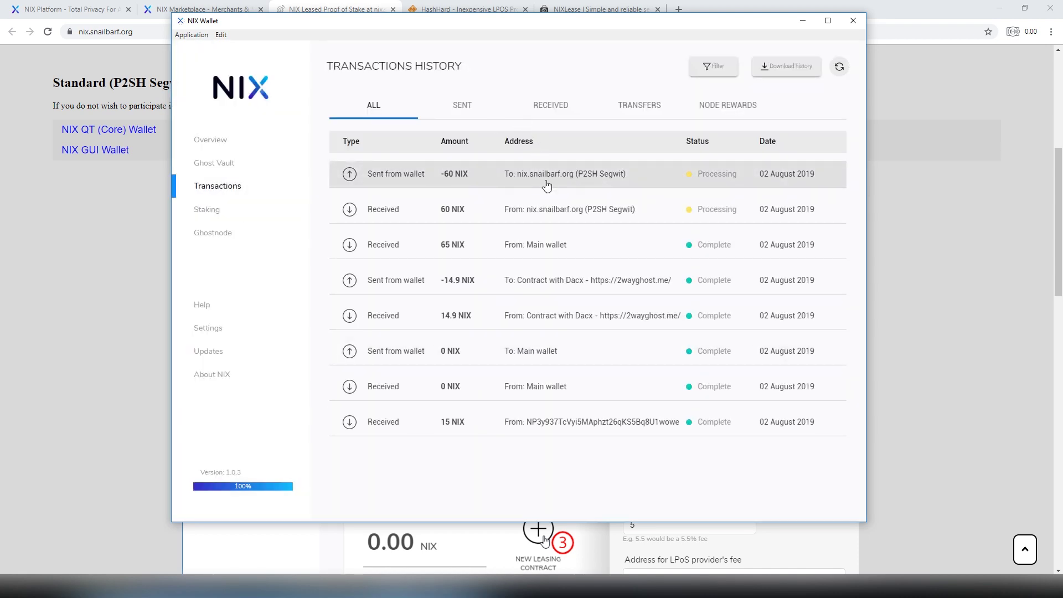
click(659, 214)
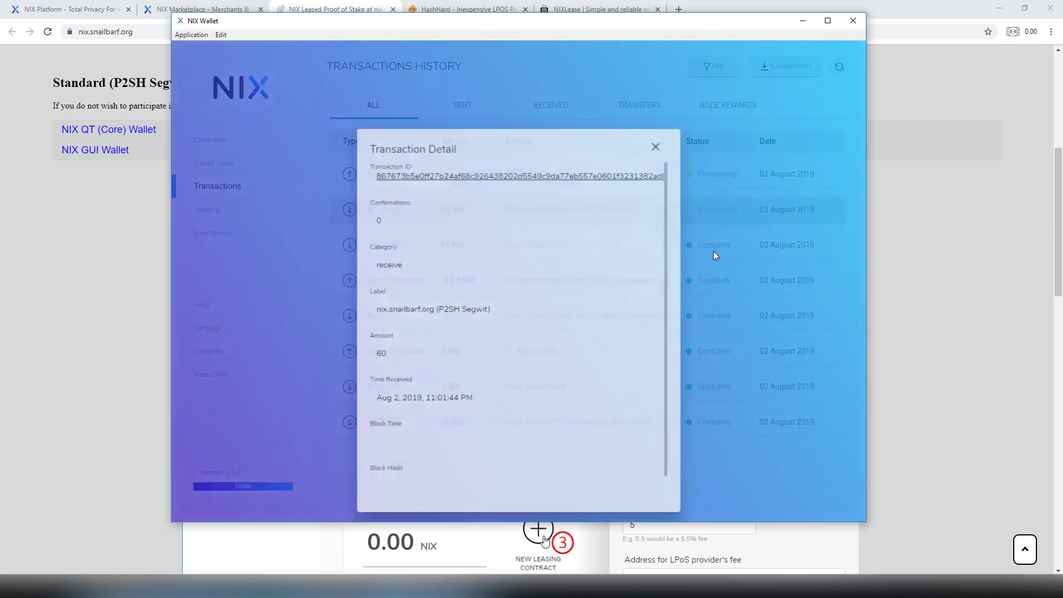
click(332, 231)
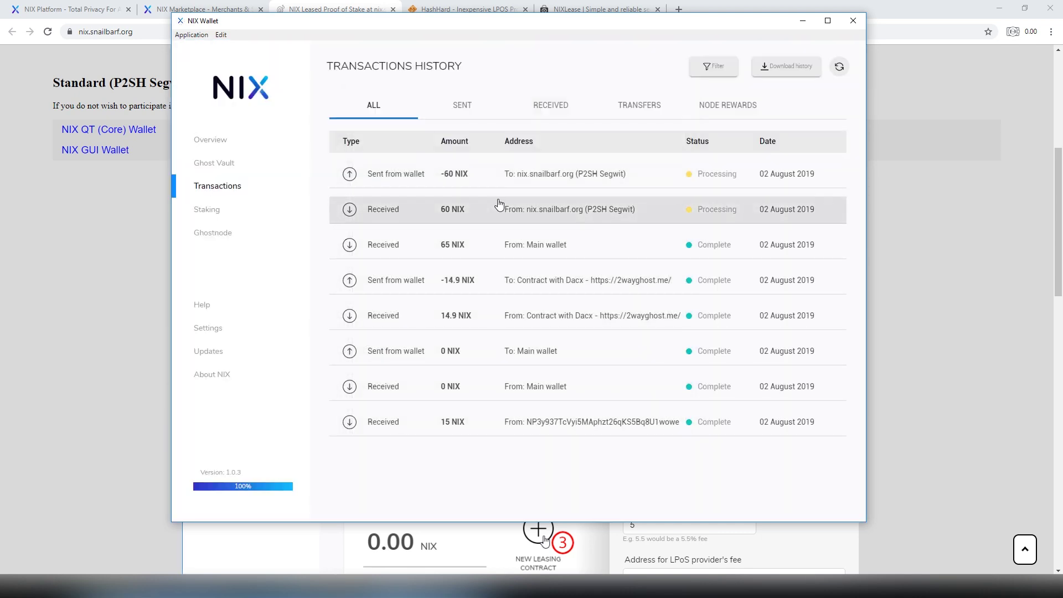
click(517, 183)
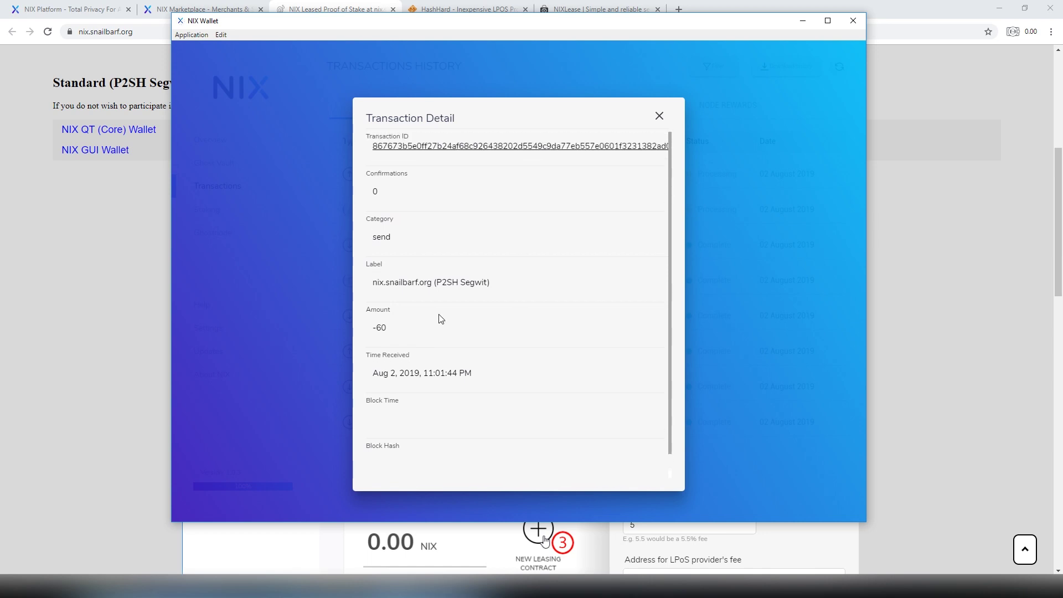
click(294, 214)
click(211, 139)
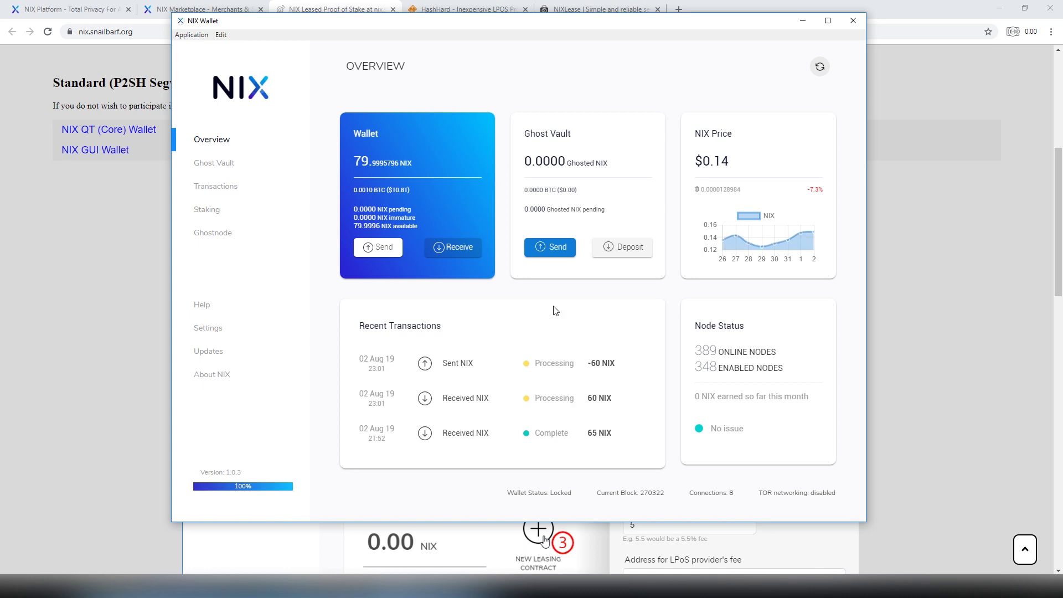